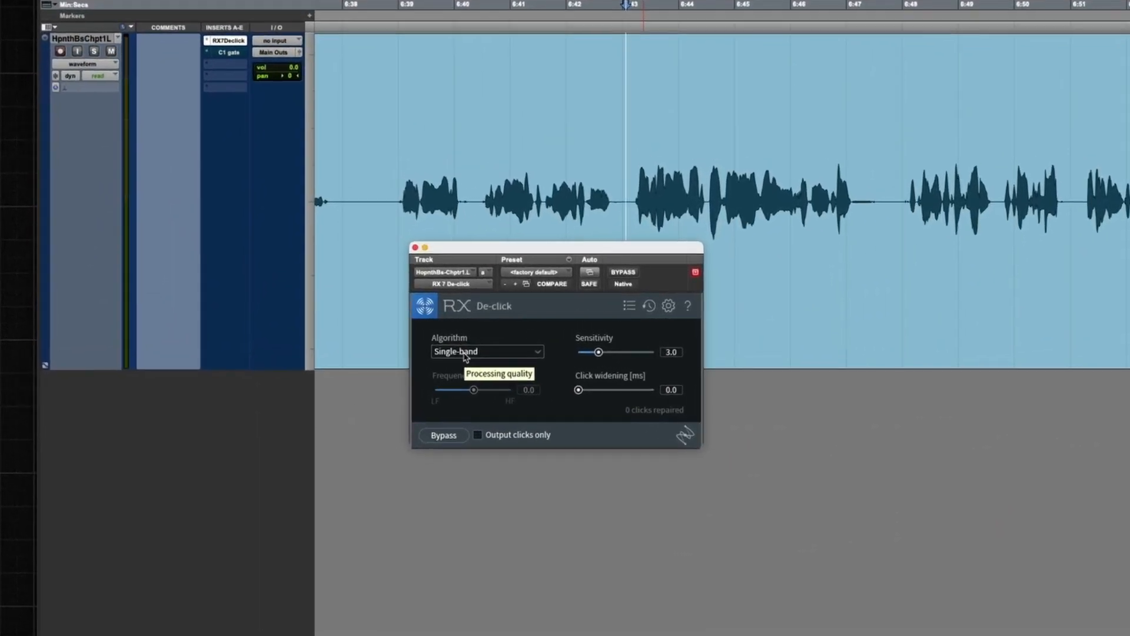
# Step: Review the available De-click algorithms and the Output clicks only option
pyautogui.click(466, 352)
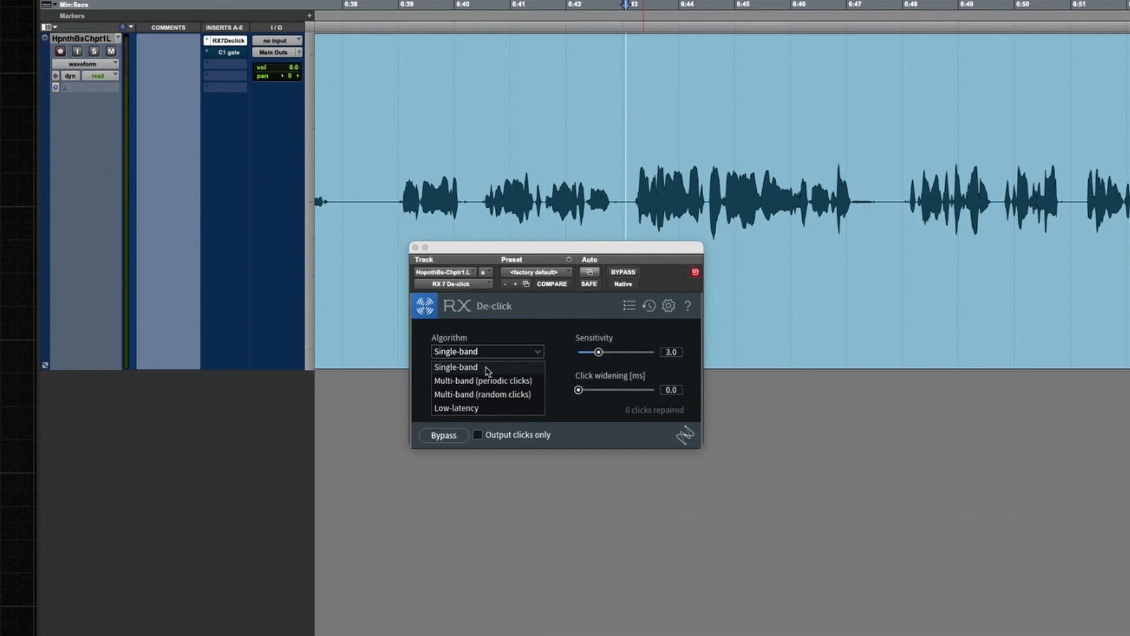
pyautogui.click(487, 371)
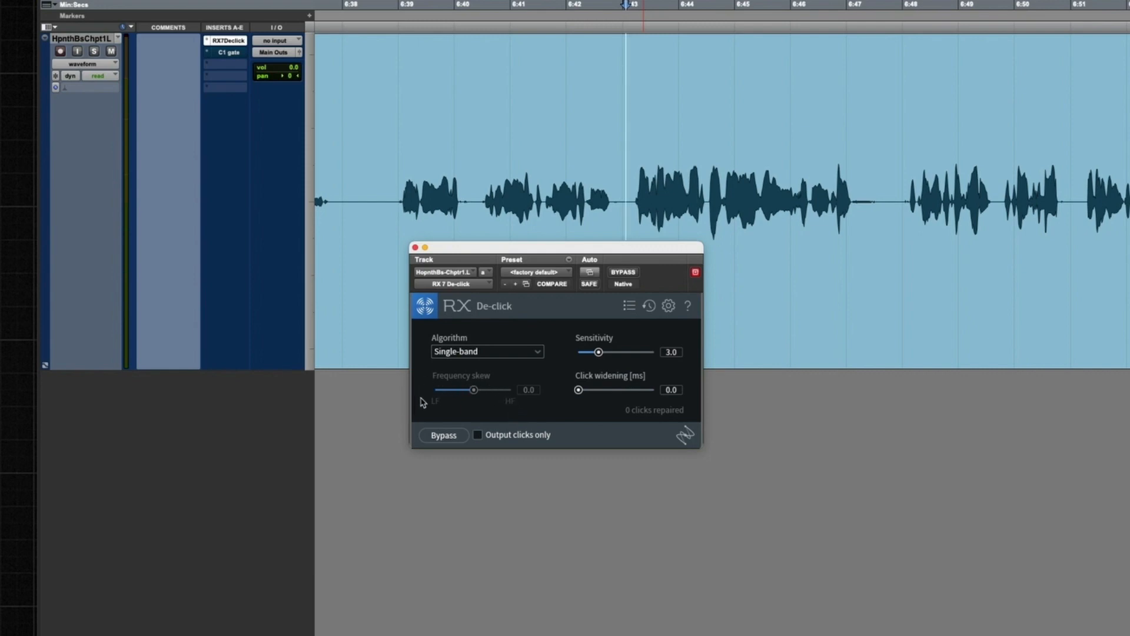
pyautogui.click(478, 354)
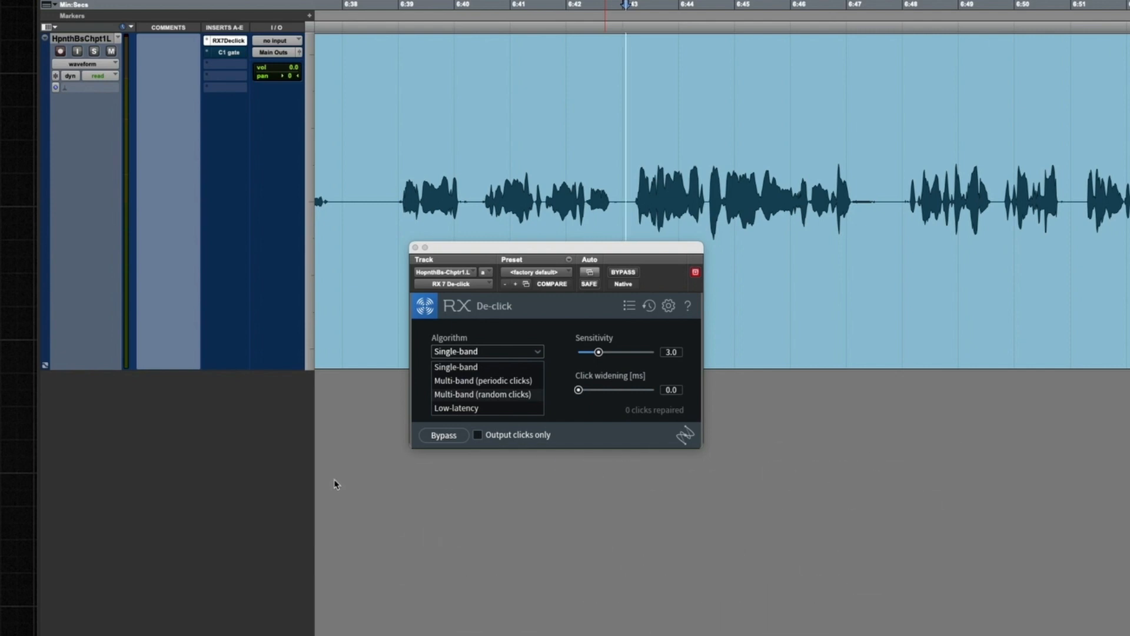
pyautogui.click(252, 459)
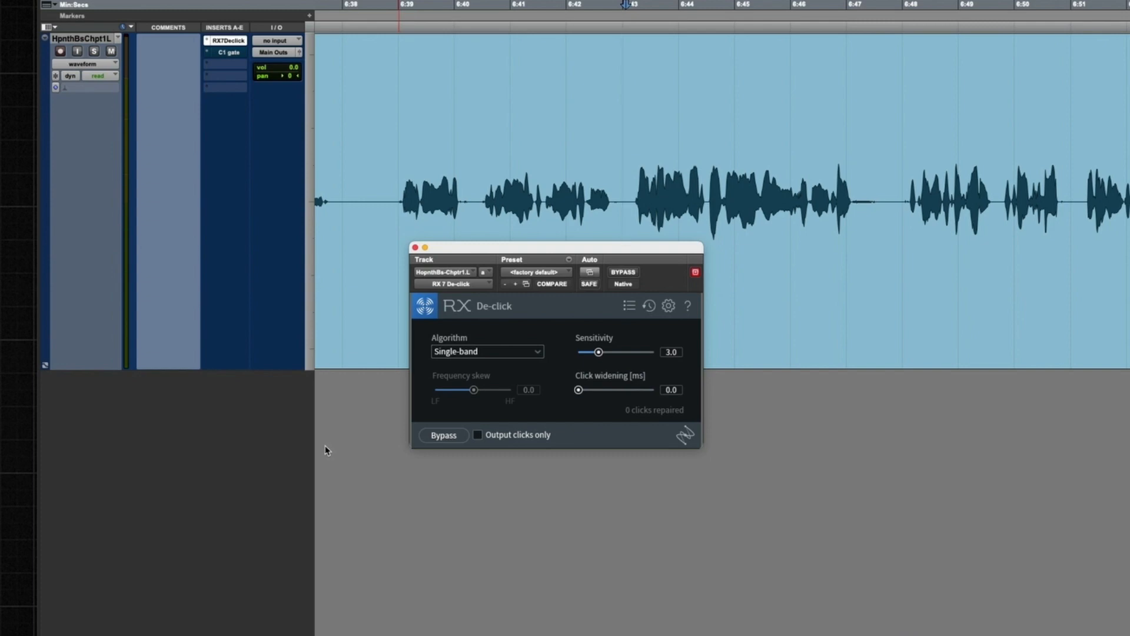
pyautogui.click(478, 437)
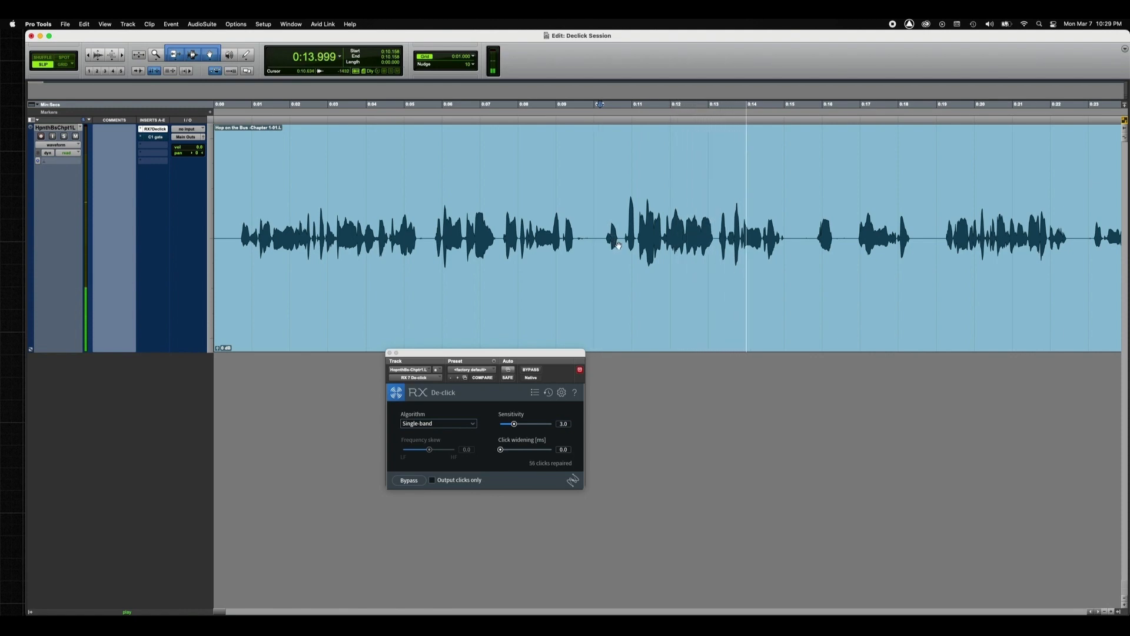
# Step: Stop playback, select the end of the phrase from about 0:14.6 to 0:15.0, and move the De-click window closer to the waveform
pyautogui.press('space')
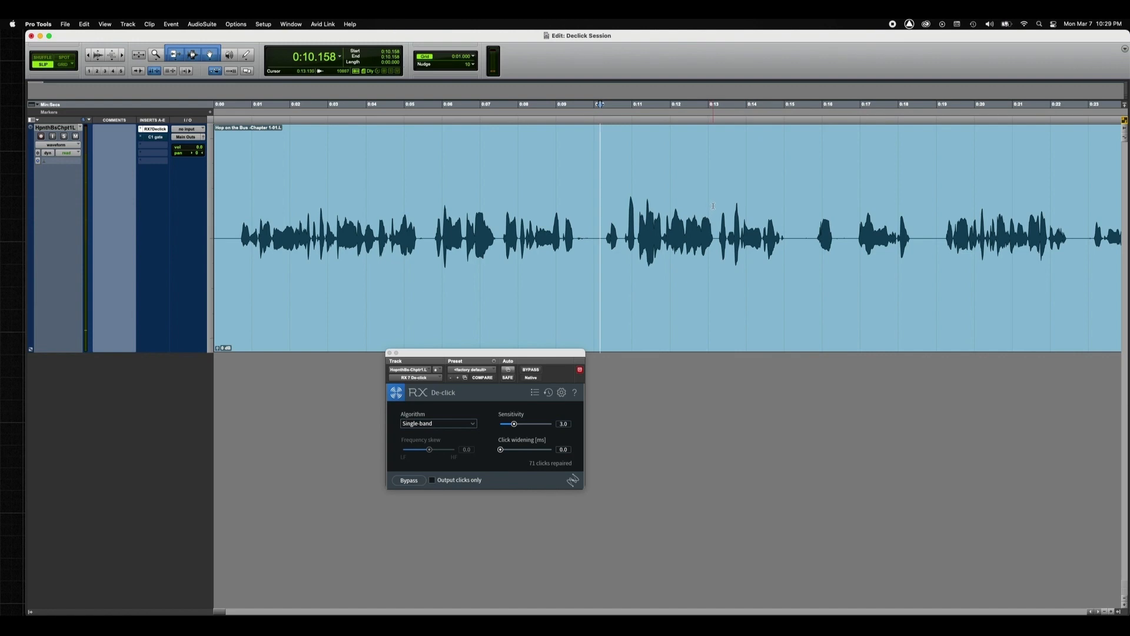
pyautogui.moveTo(714, 208); pyautogui.dragTo(783, 230)
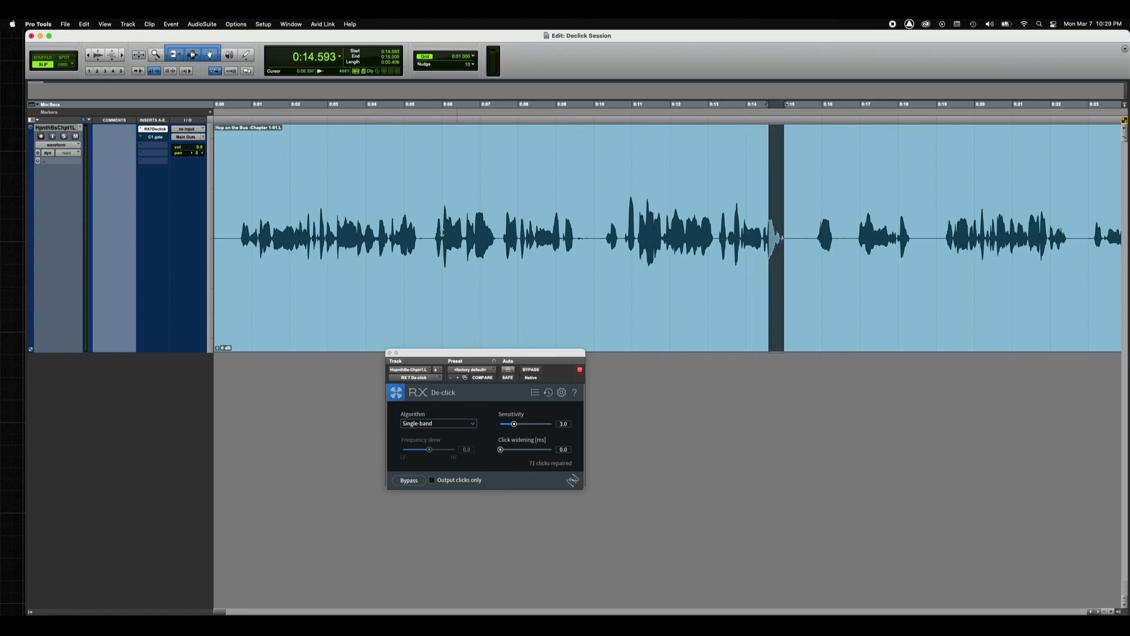
pyautogui.moveTo(422, 353); pyautogui.dragTo(448, 284)
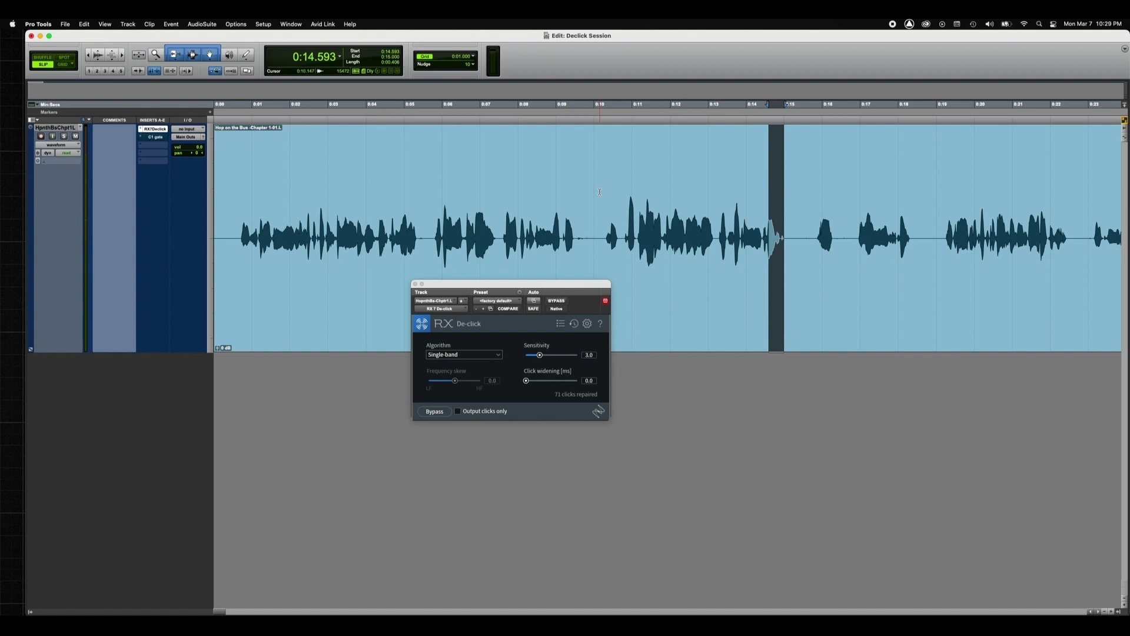
# Step: Set the De-click algorithm to Low-latency and audition the phrase from about 0:13.2
pyautogui.click(471, 356)
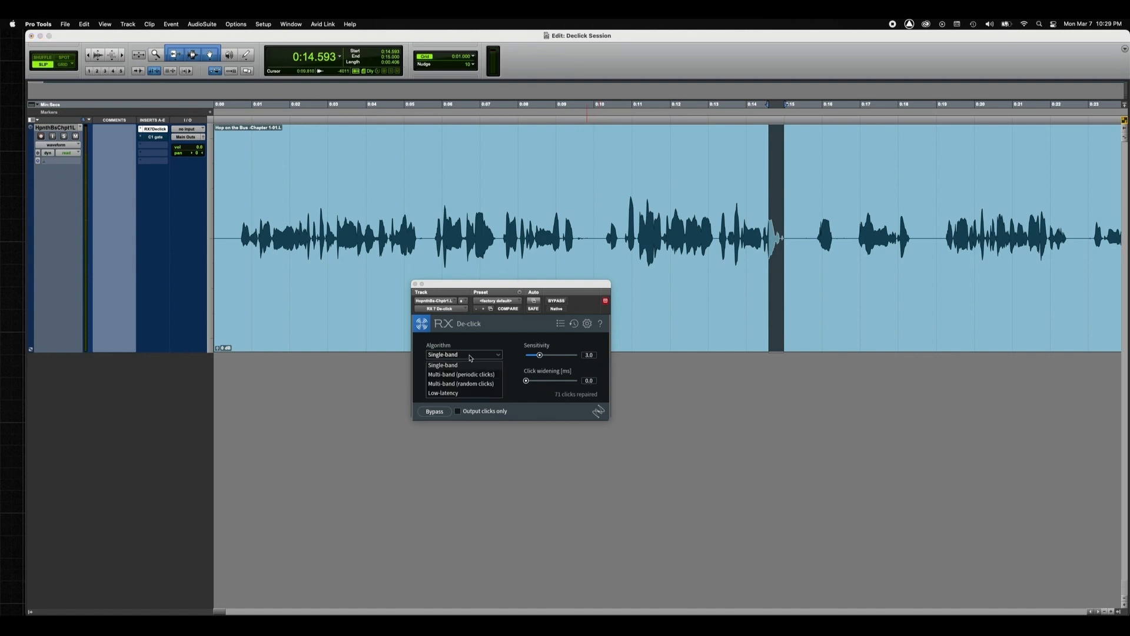
pyautogui.click(457, 394)
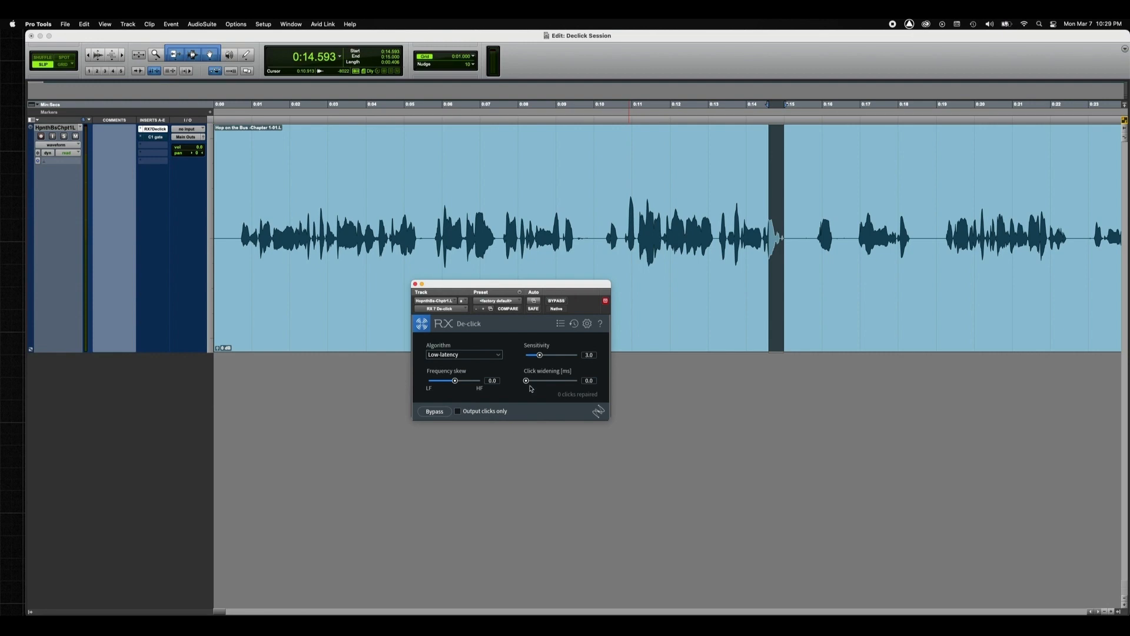
pyautogui.click(718, 209)
pyautogui.press('space')
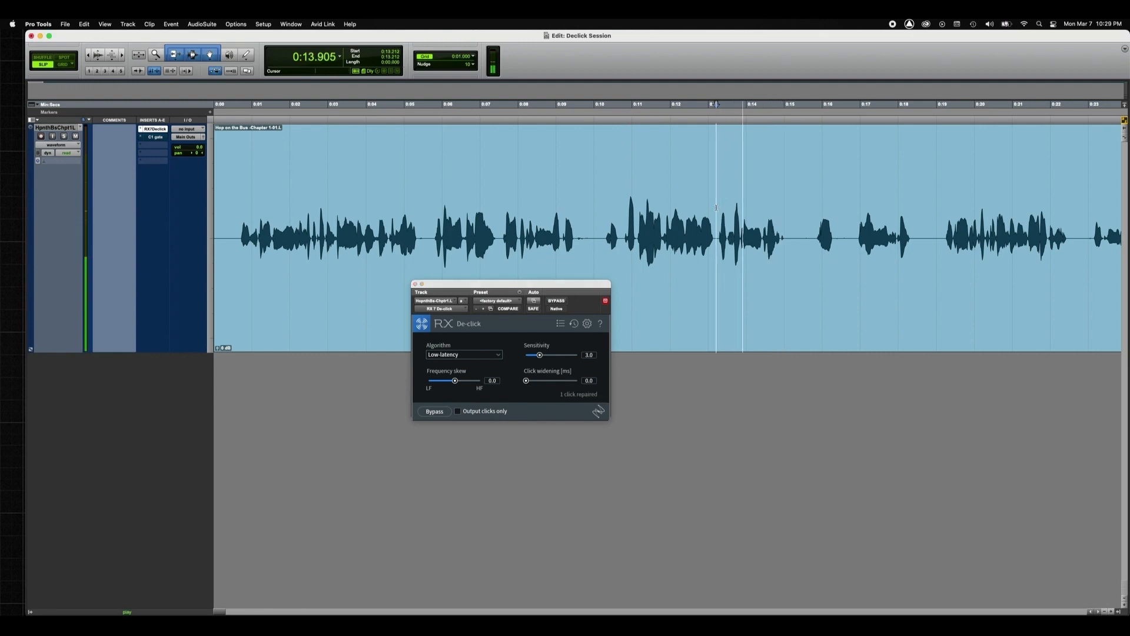
pyautogui.press('space')
# Step: Select the phrase from about 0:13.2 to 0:15.1 and play it with Output clicks only enabled
pyautogui.moveTo(755, 232); pyautogui.dragTo(748, 231)
pyautogui.click(717, 197)
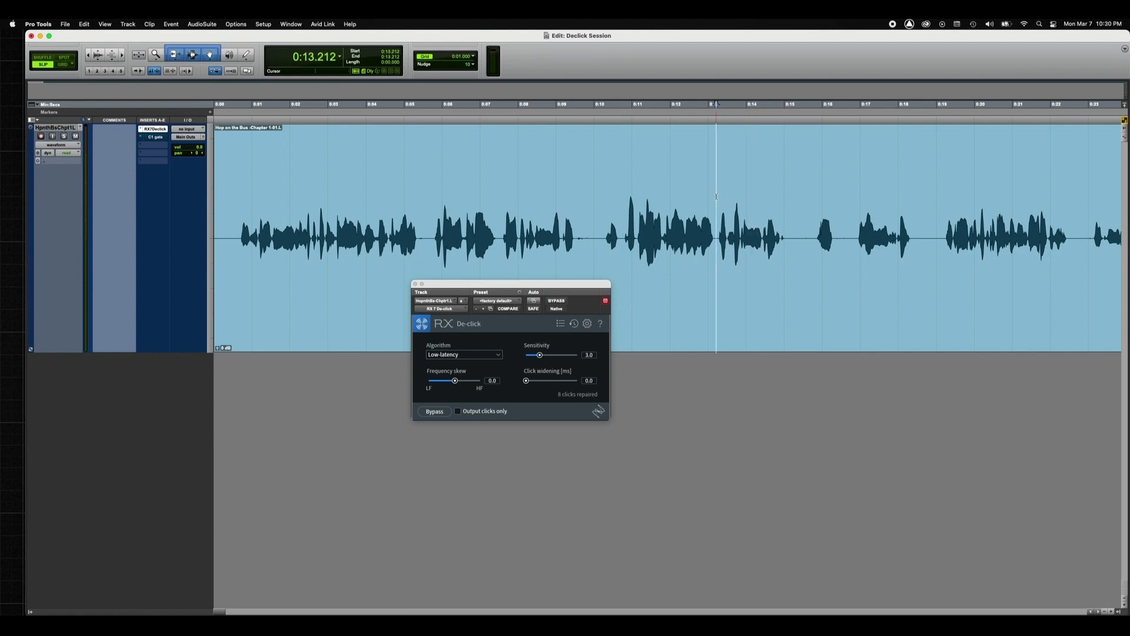
pyautogui.keyDown('shift'); pyautogui.click(789, 216); pyautogui.keyUp('shift')
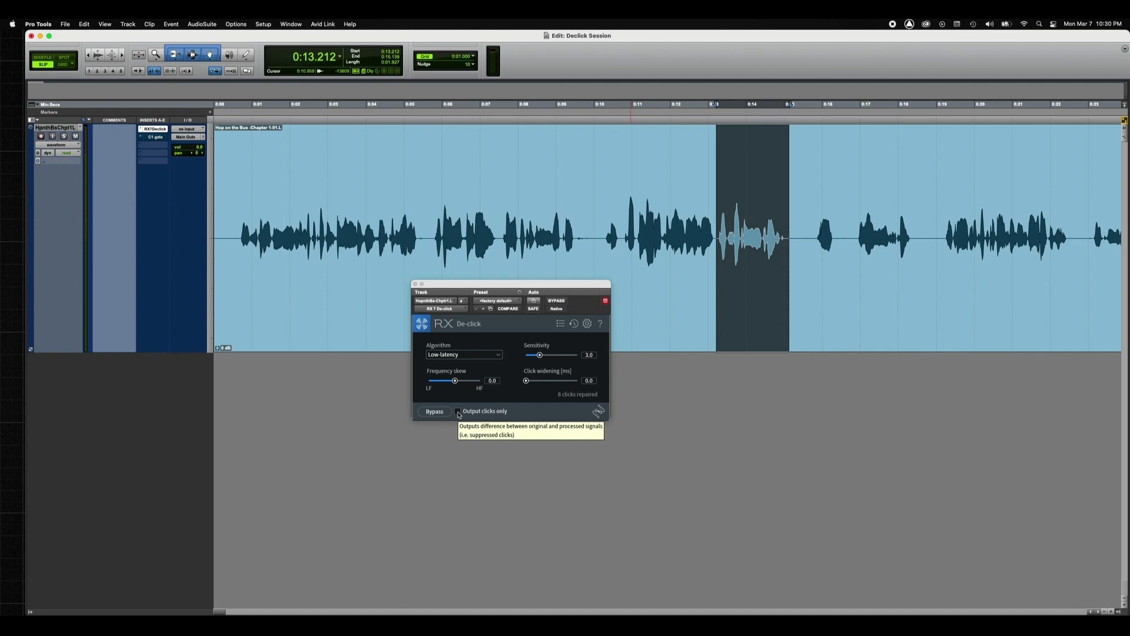
pyautogui.click(458, 412)
pyautogui.press('space')
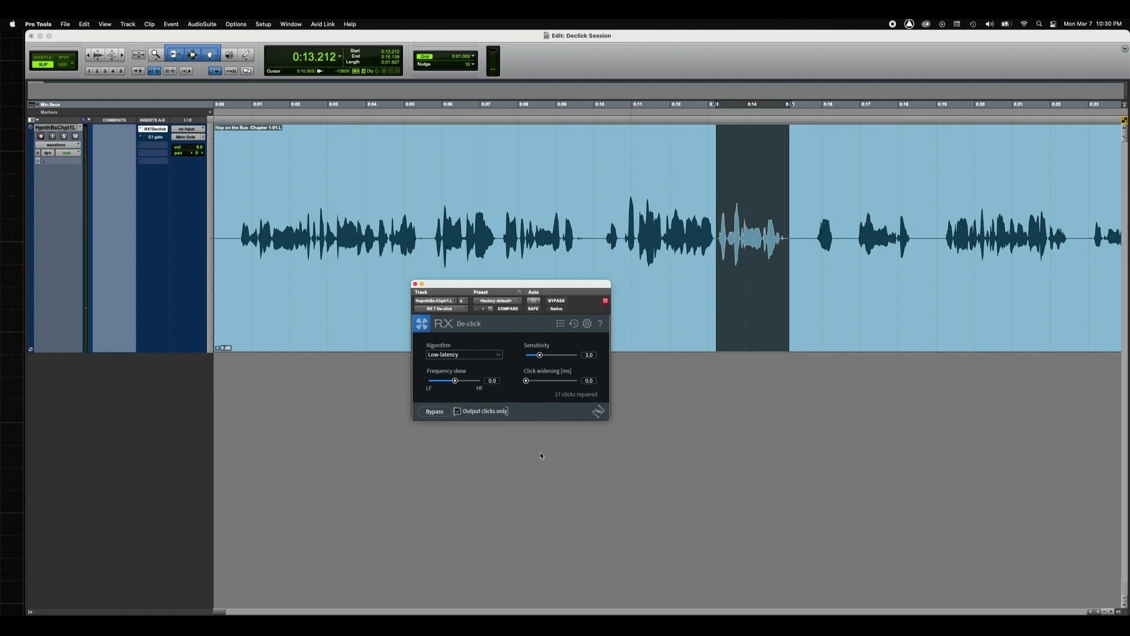
# Step: Audition the suppressed clicks in a short selection from about 0:14.66 to 0:14.77, and disable Output clicks only
pyautogui.click(781, 274)
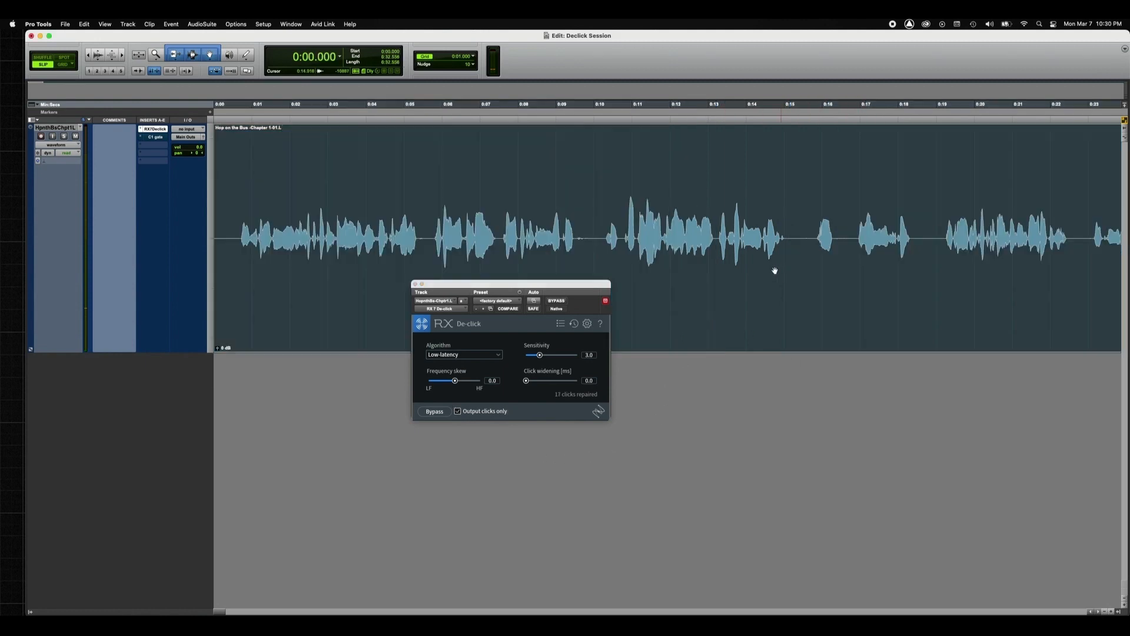
pyautogui.moveTo(753, 219); pyautogui.dragTo(775, 216)
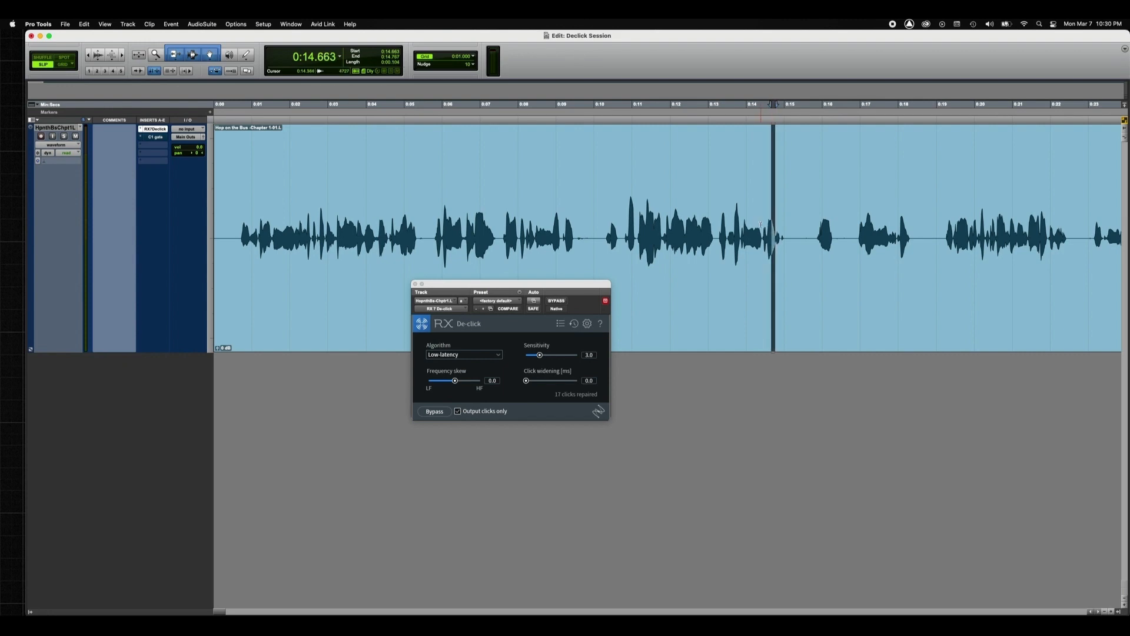
pyautogui.click(458, 412)
# Step: Set Sensitivity to 5.0 and Click widening to 2.0 ms, and audition the phrase from about 0:13.2
pyautogui.moveTo(546, 356); pyautogui.dragTo(551, 357)
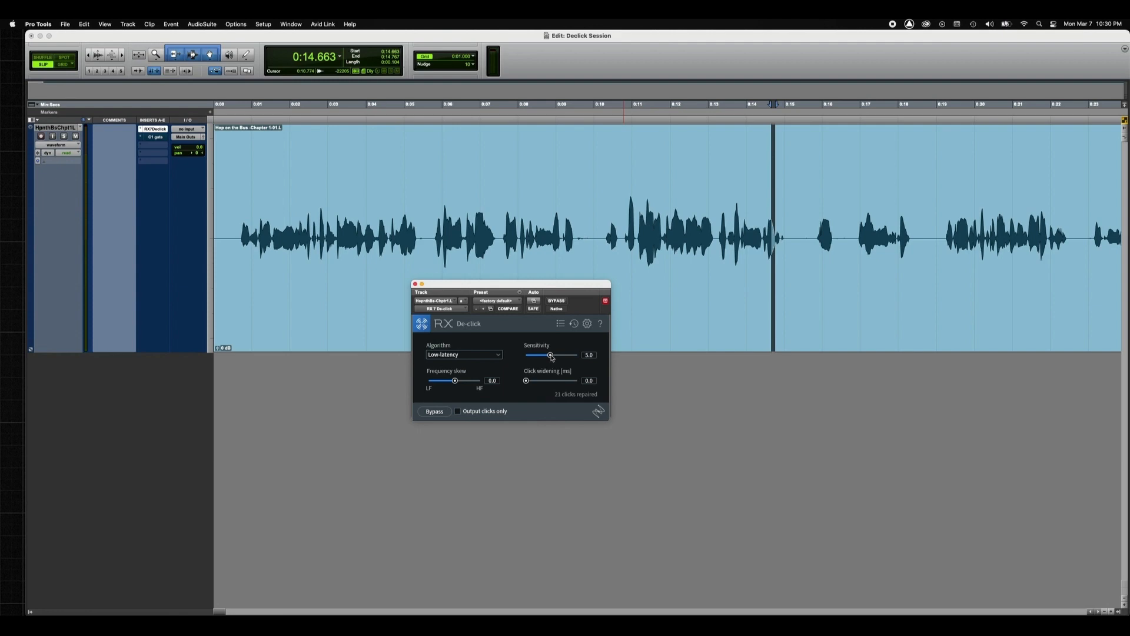
pyautogui.moveTo(527, 381); pyautogui.dragTo(534, 381)
pyautogui.click(716, 193)
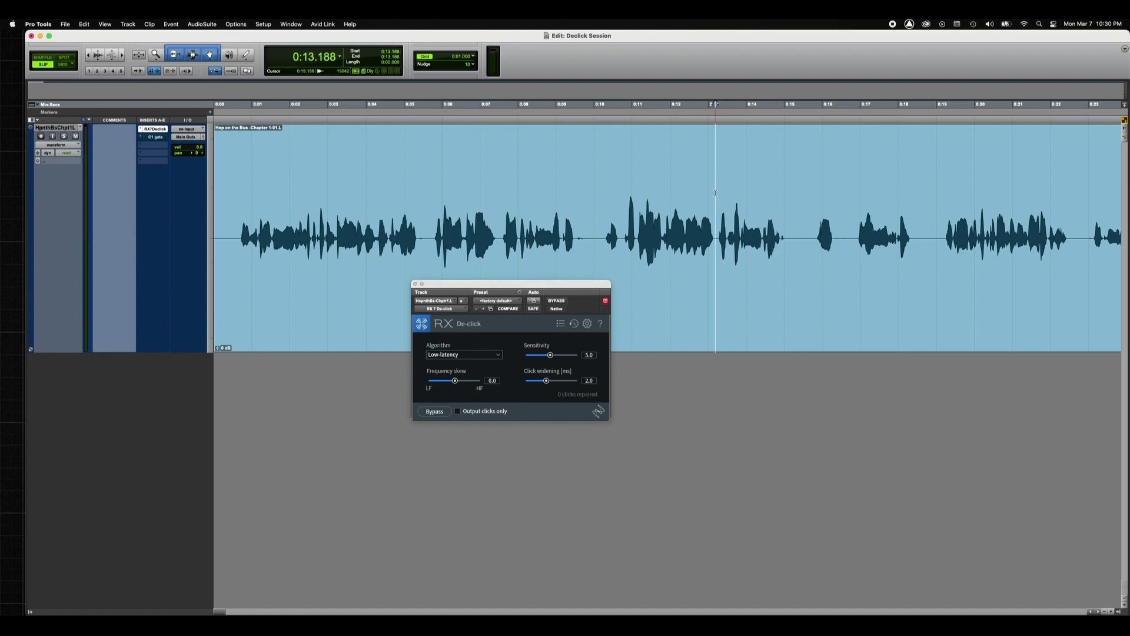
pyautogui.press('space')
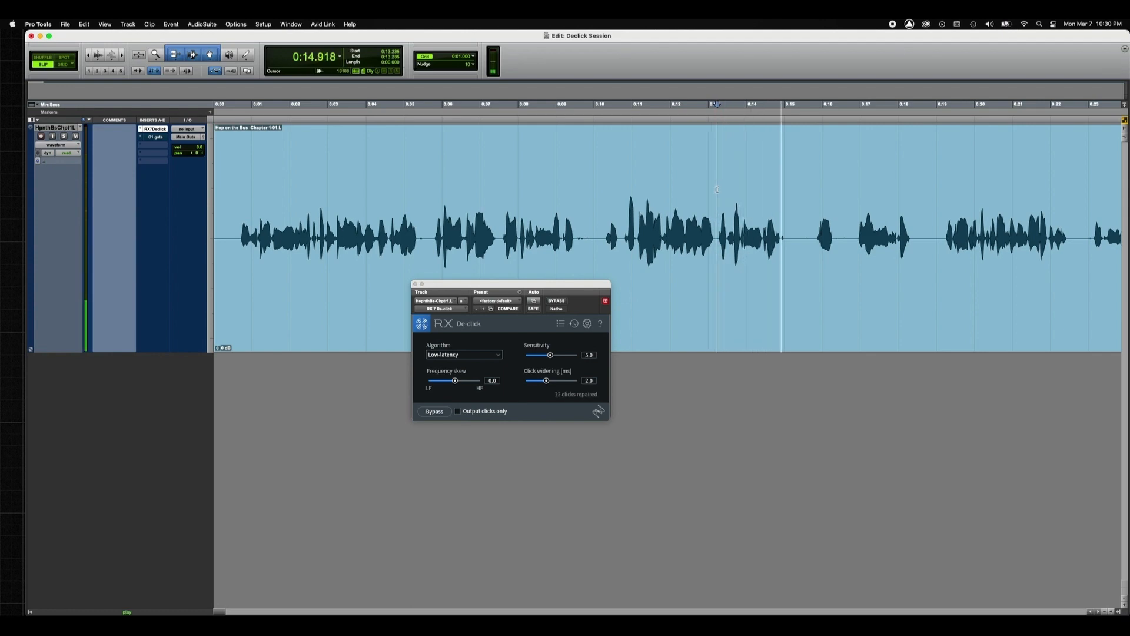
pyautogui.press('space')
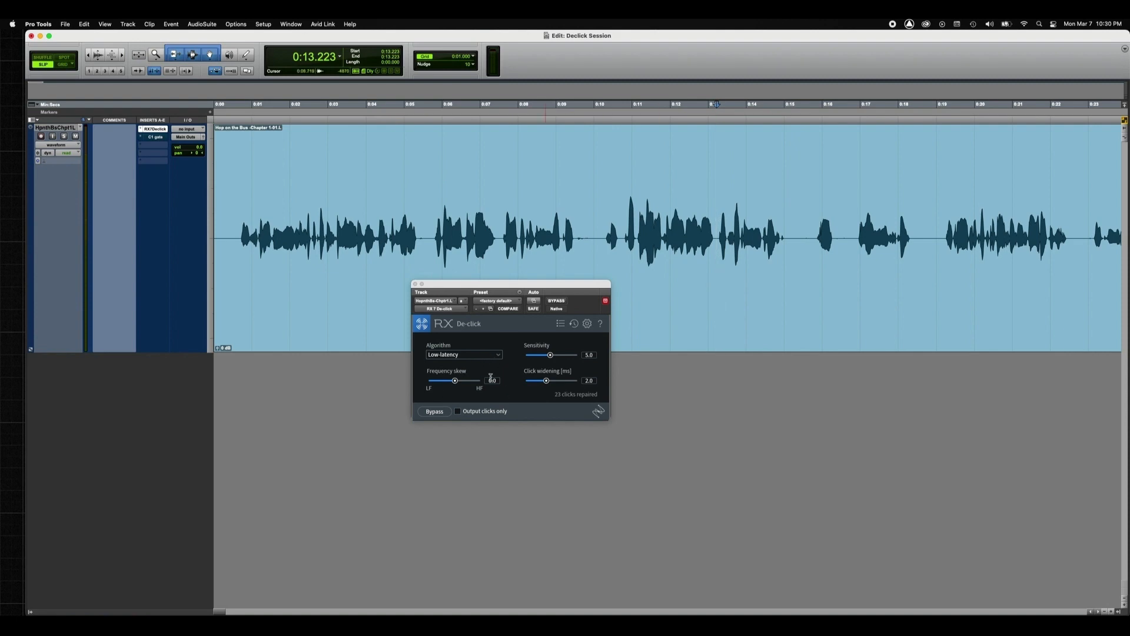
# Step: Replay the phrase from about 0:13.2 while inspecting its waveform in close detail
pyautogui.click(747, 198)
pyautogui.press('t')
pyautogui.press('t')
pyautogui.press('t')
pyautogui.press('r')
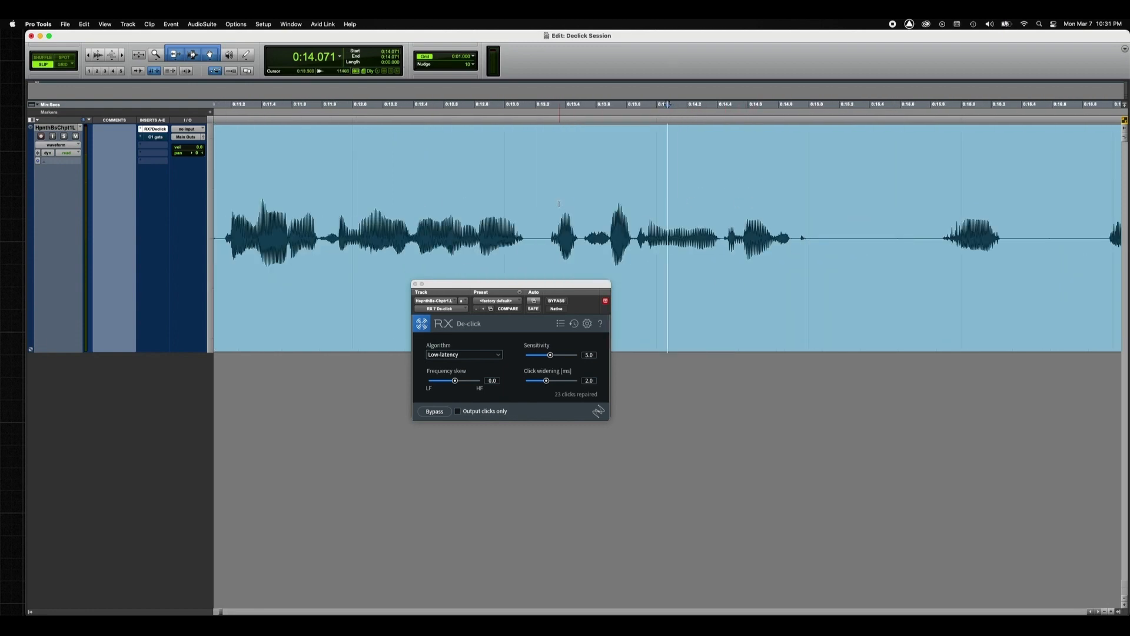
pyautogui.click(536, 201)
pyautogui.press('space')
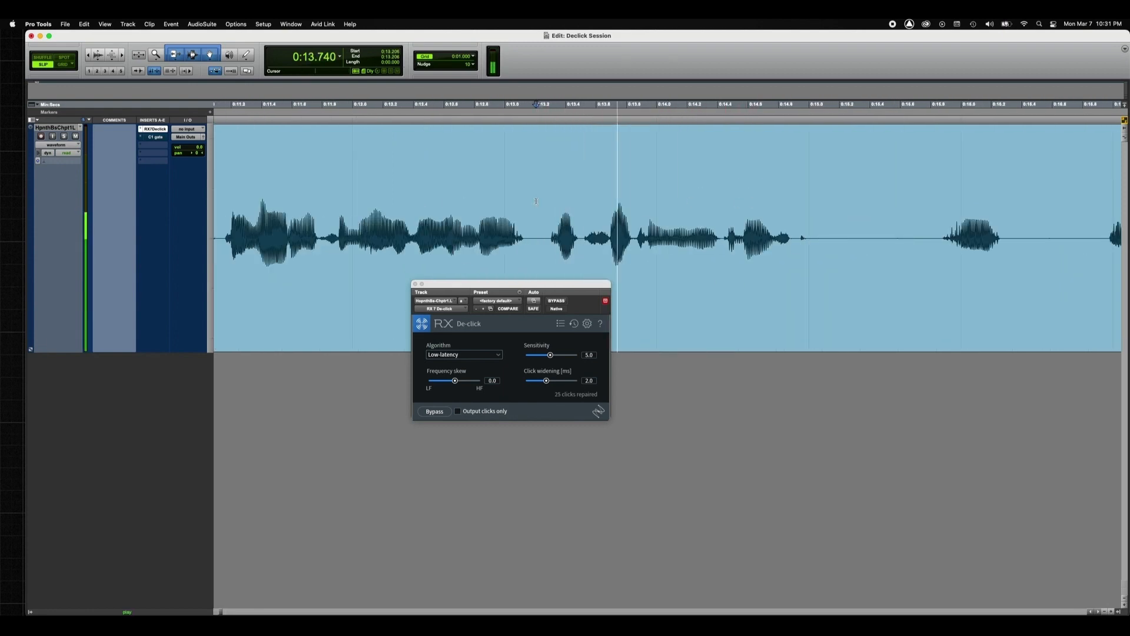
pyautogui.press('space')
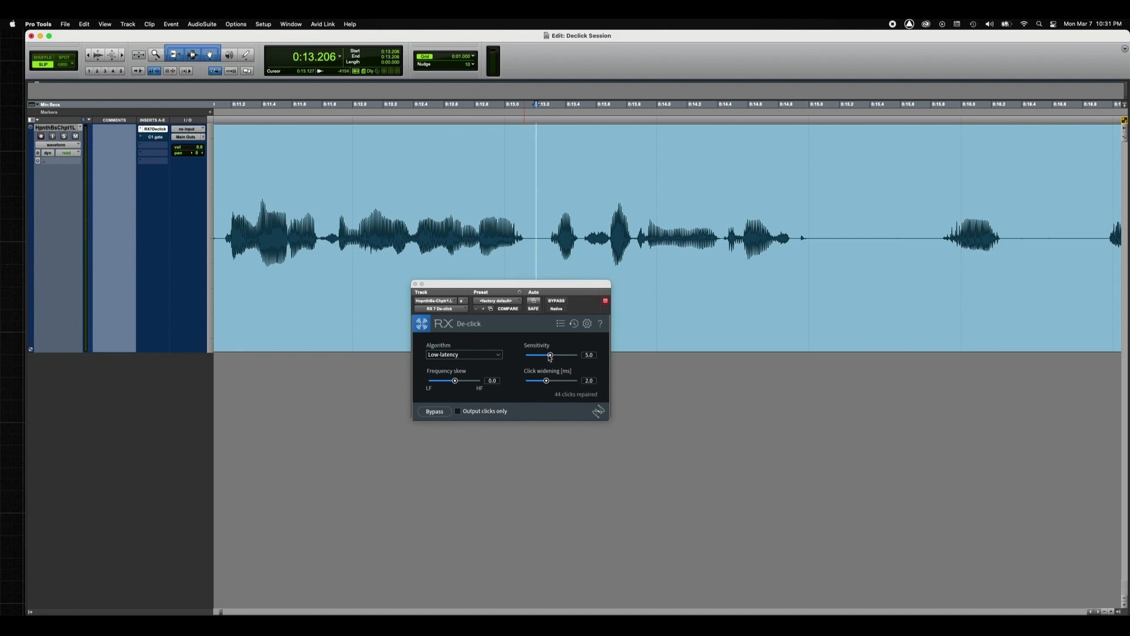
# Step: Set the Sensitivity to 3.7 and audition the phrase from about 0:13.25
pyautogui.moveTo(550, 356); pyautogui.dragTo(543, 356)
pyautogui.press('space')
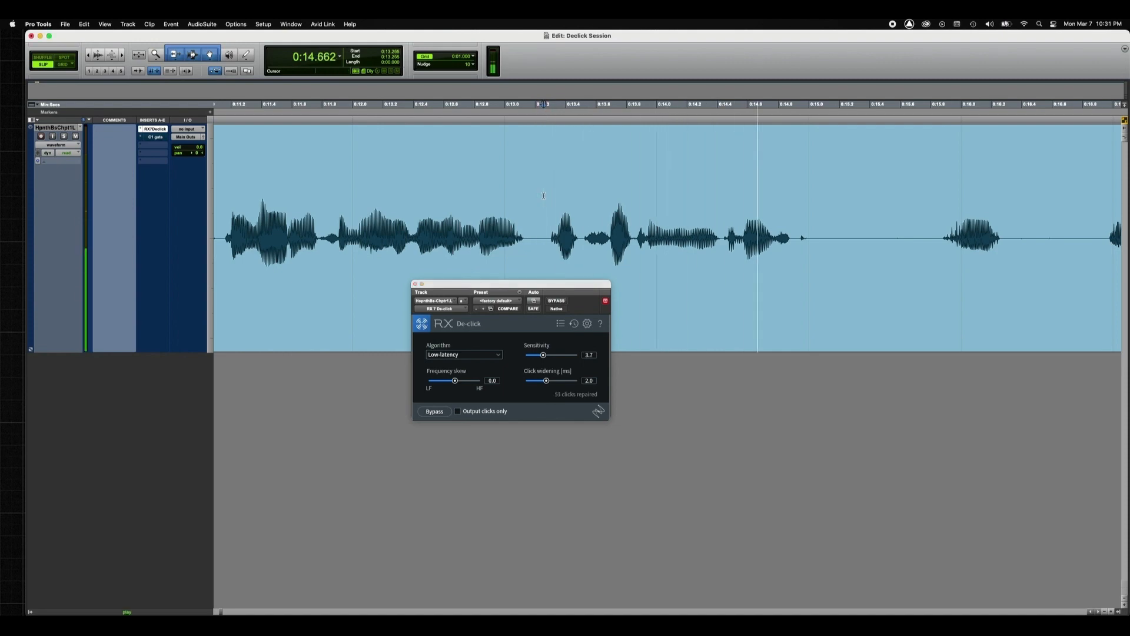
pyautogui.press('space')
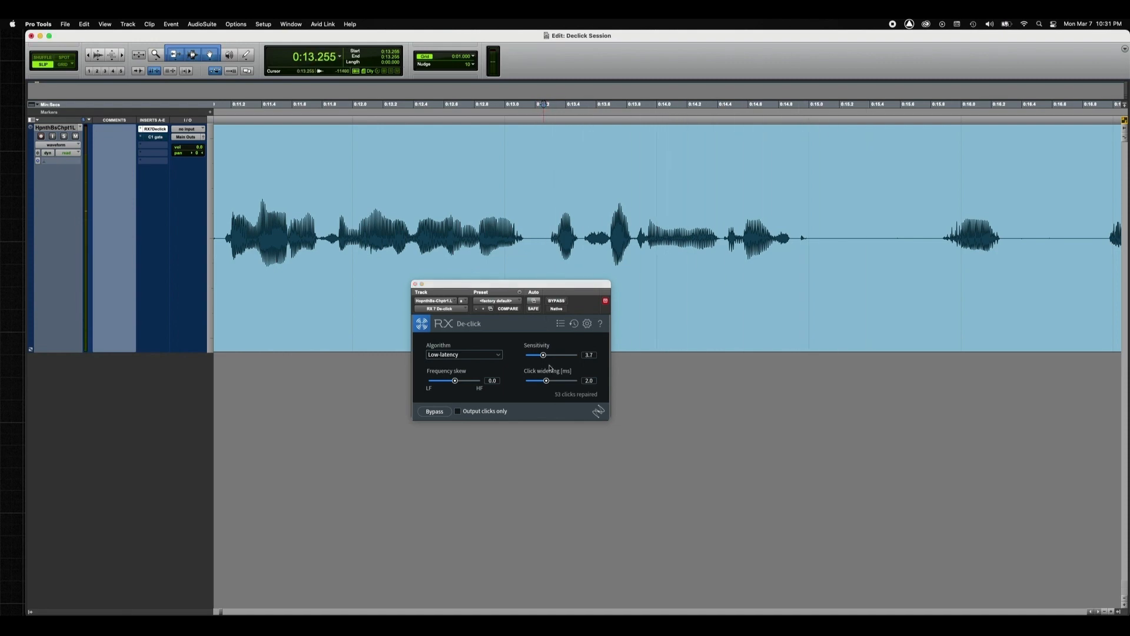
# Step: Lower the Sensitivity to 3.2 and further to 2.8, auditioning the phrase at each setting
pyautogui.moveTo(544, 356); pyautogui.dragTo(542, 361)
pyautogui.press('space')
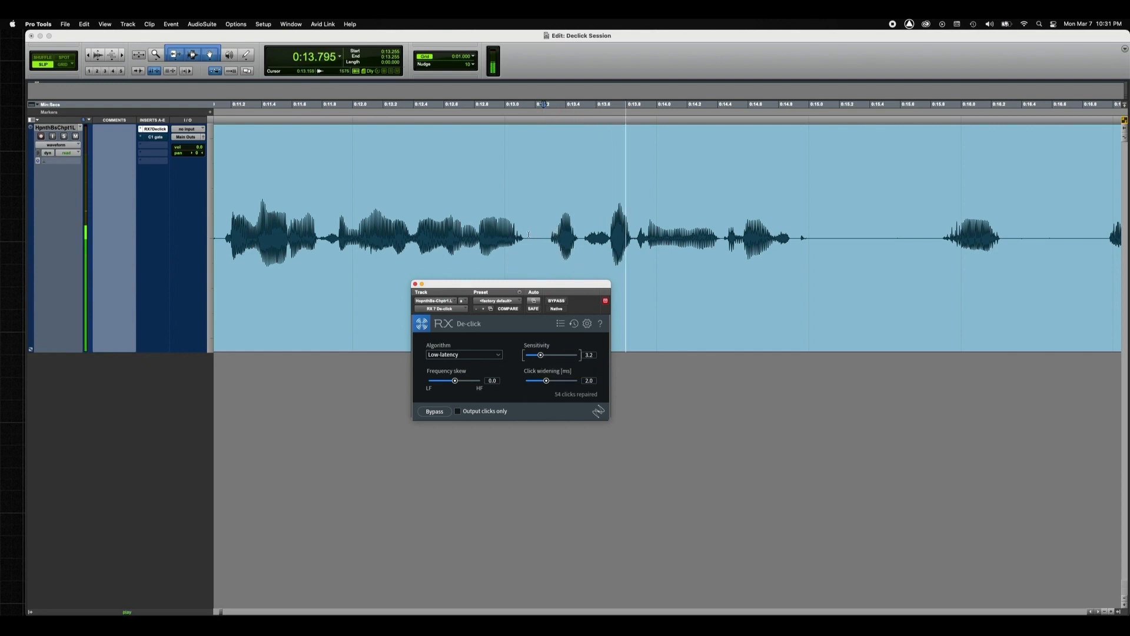
pyautogui.press('space')
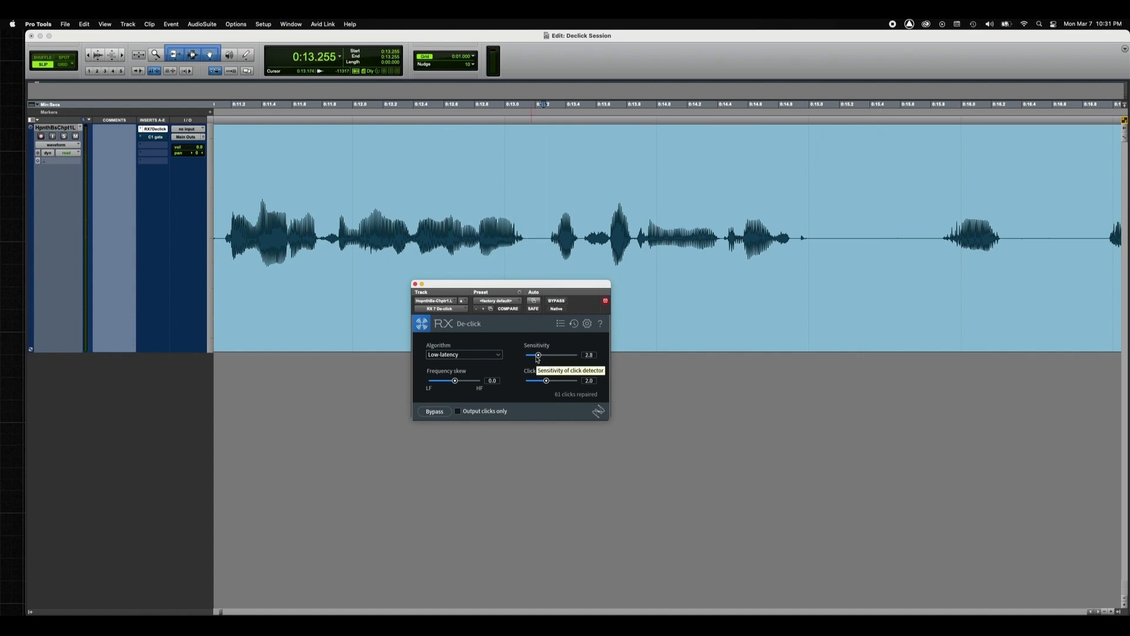
pyautogui.click(538, 181)
pyautogui.press('space')
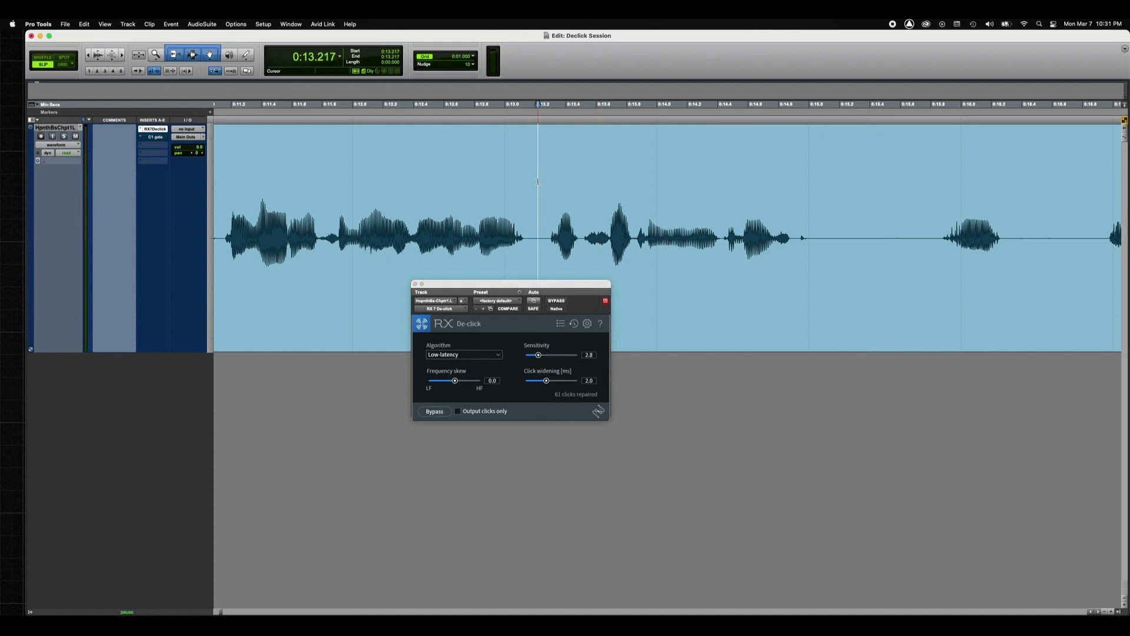
pyautogui.press('space')
# Step: Set the Sensitivity to 3.3 and audition the phrase from about 0:13.2
pyautogui.moveTo(539, 356); pyautogui.dragTo(571, 358)
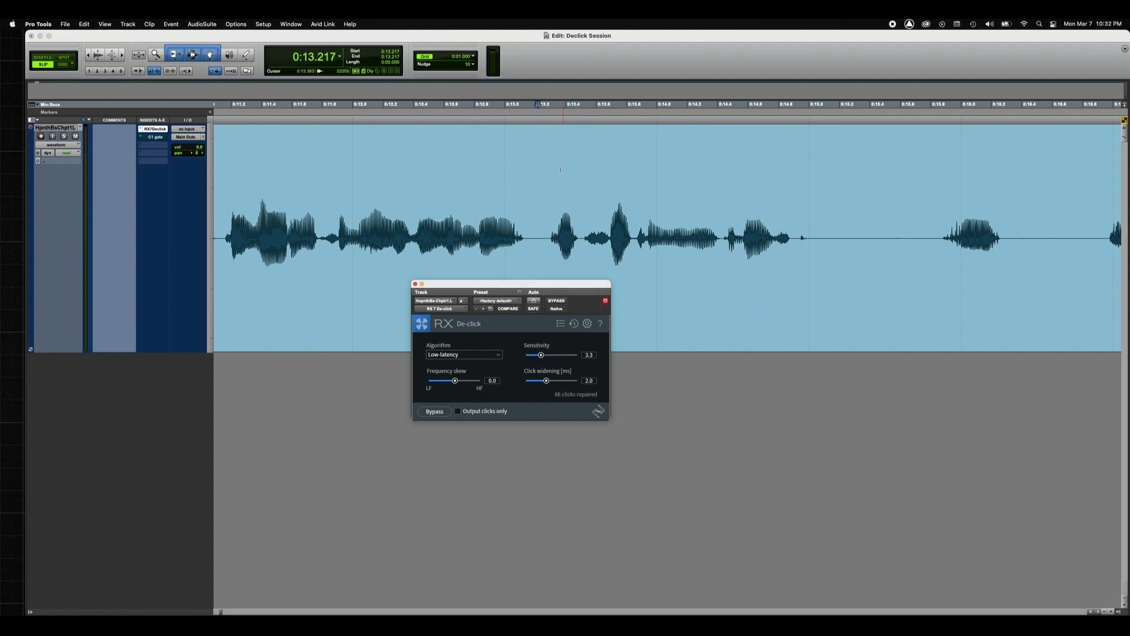
pyautogui.click(540, 164)
pyautogui.press('space')
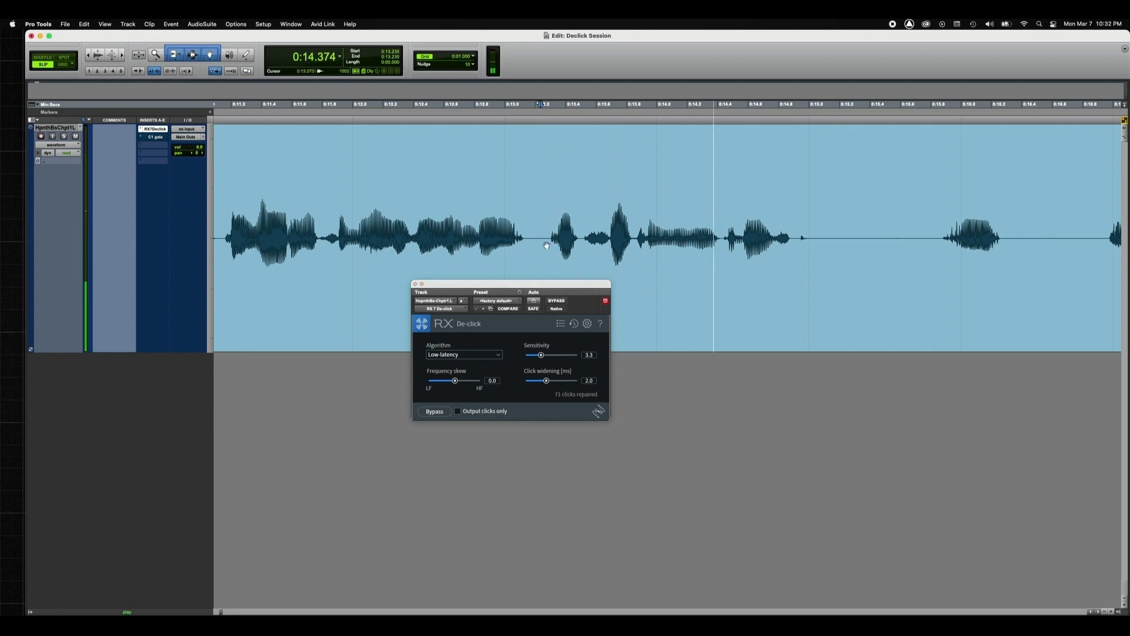
pyautogui.press('space')
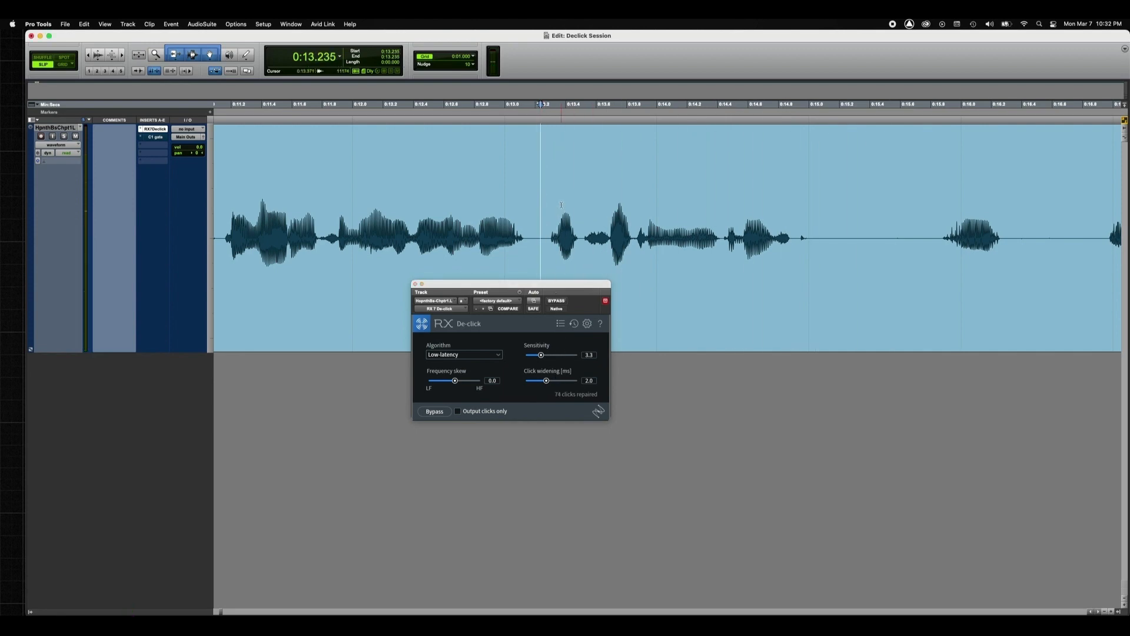
# Step: Audition the end of the phrase from about 0:14.45 to check the remaining click
pyautogui.click(755, 193)
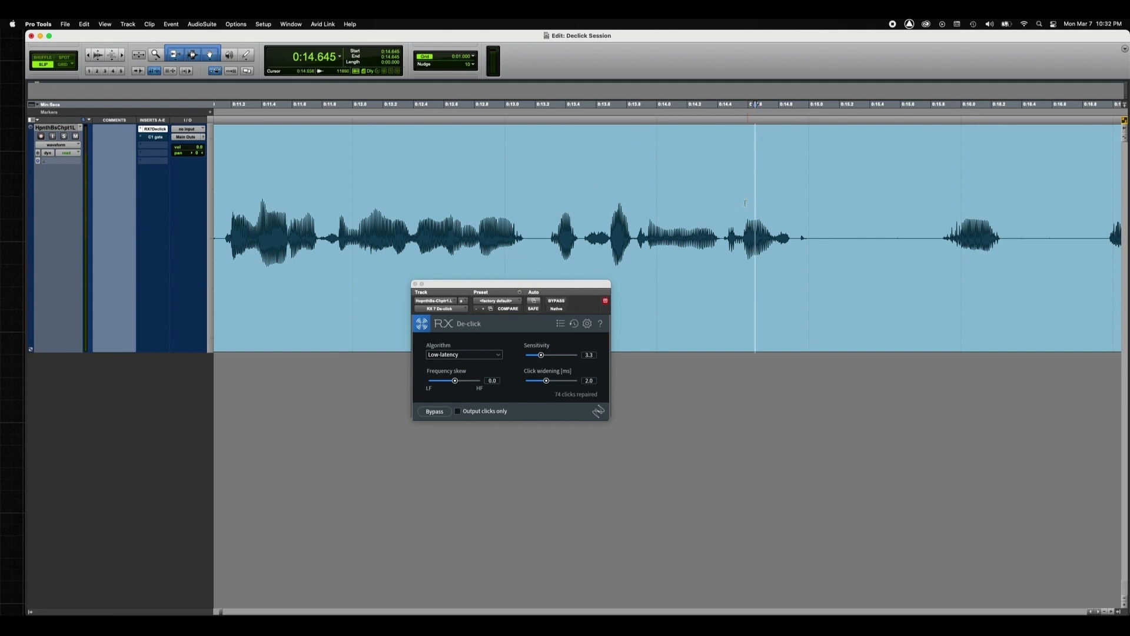
pyautogui.click(725, 202)
pyautogui.press('space')
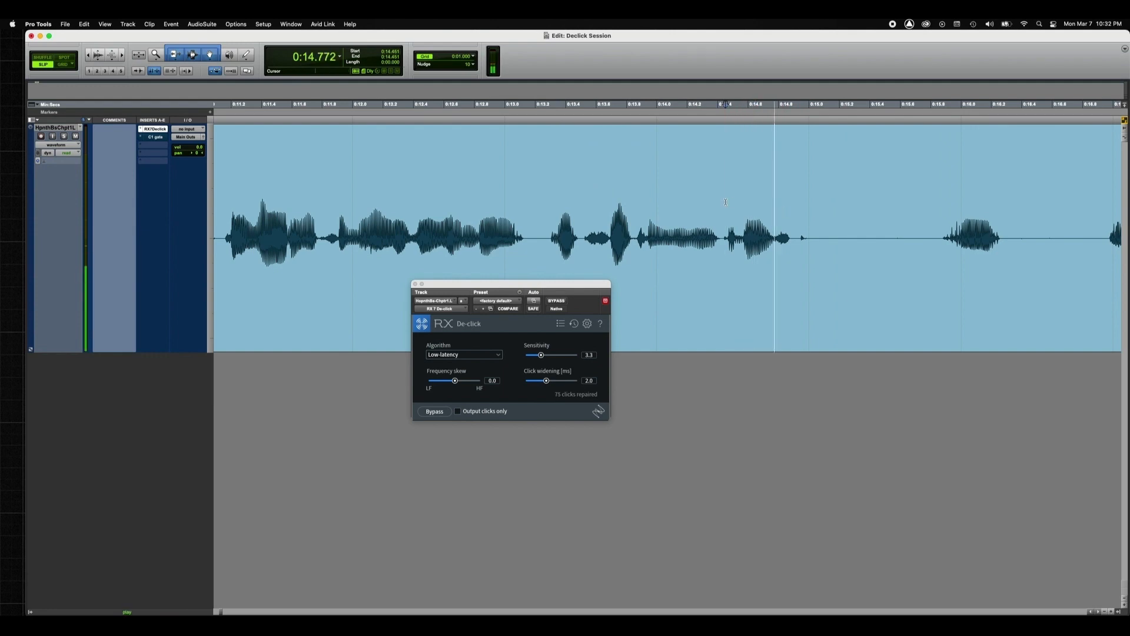
pyautogui.press('space')
pyautogui.press('r')
pyautogui.press('r')
pyautogui.press('r')
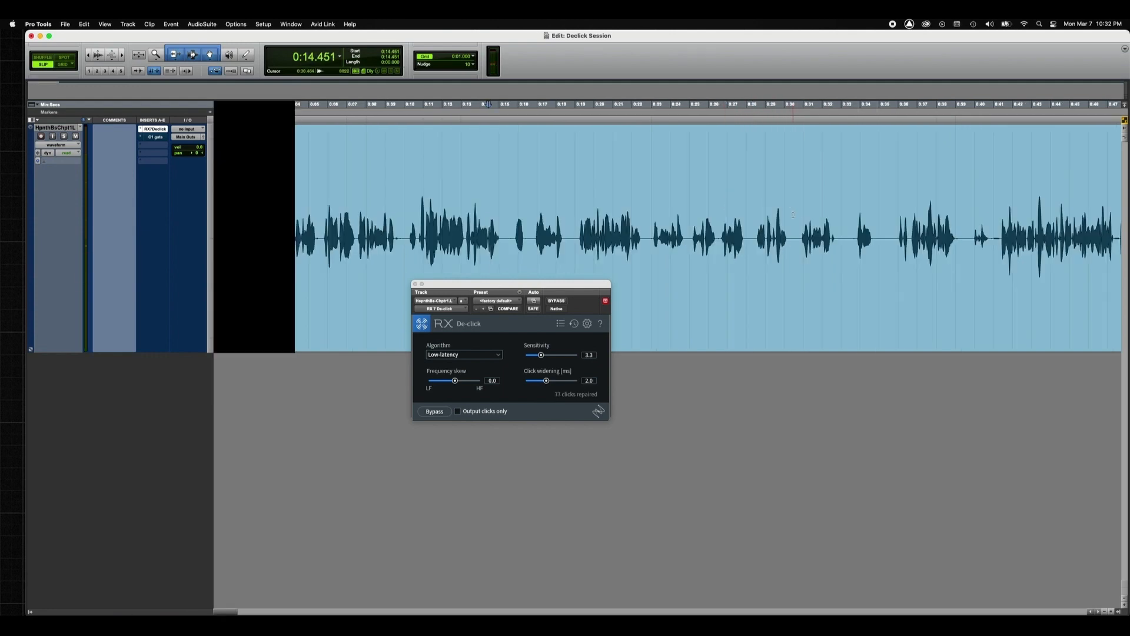
pyautogui.hscroll(10, 724, 206)
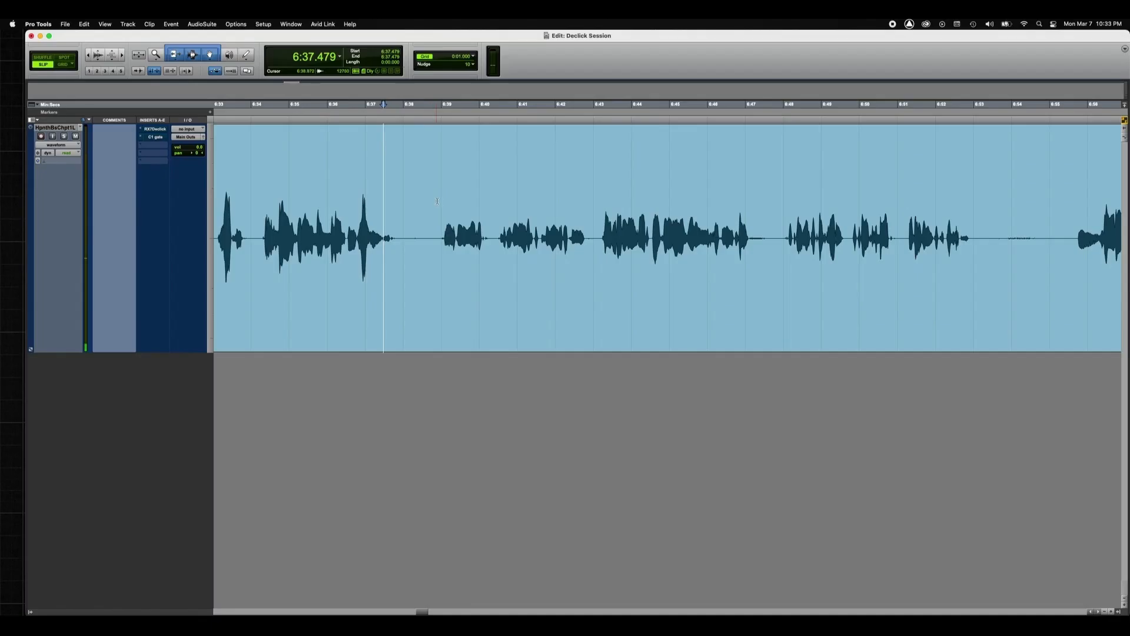
# Step: Audition the narration from 6:39.476 and mark the short gaps just before and after the phrase
pyautogui.click(459, 203)
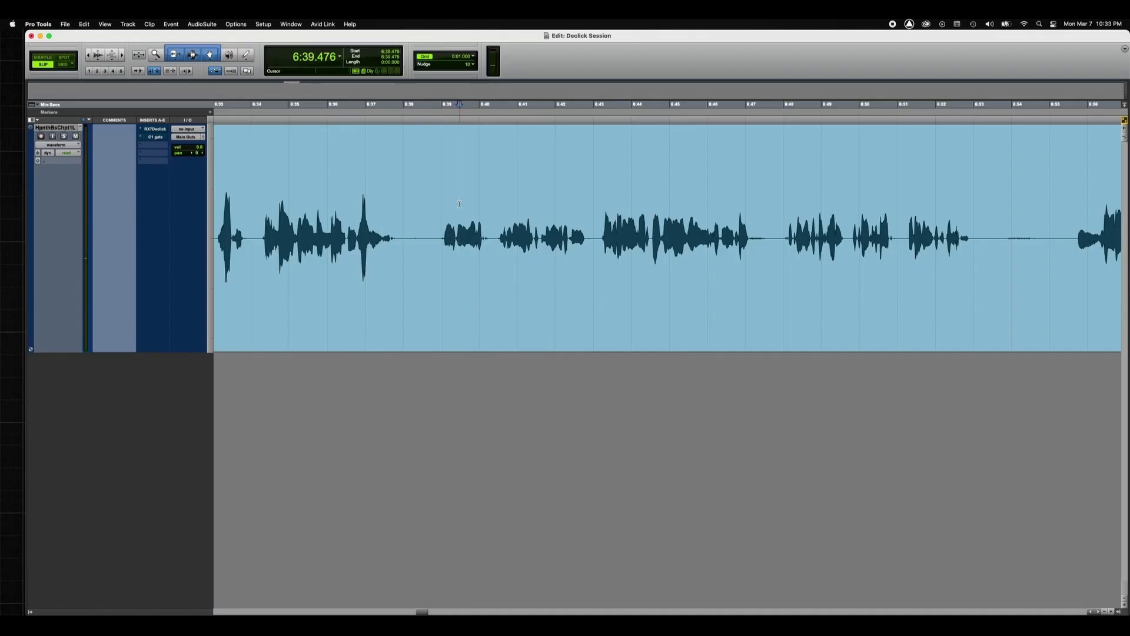
pyautogui.press('r')
pyautogui.press('space')
pyautogui.press('space')
pyautogui.moveTo(637, 229); pyautogui.dragTo(621, 228)
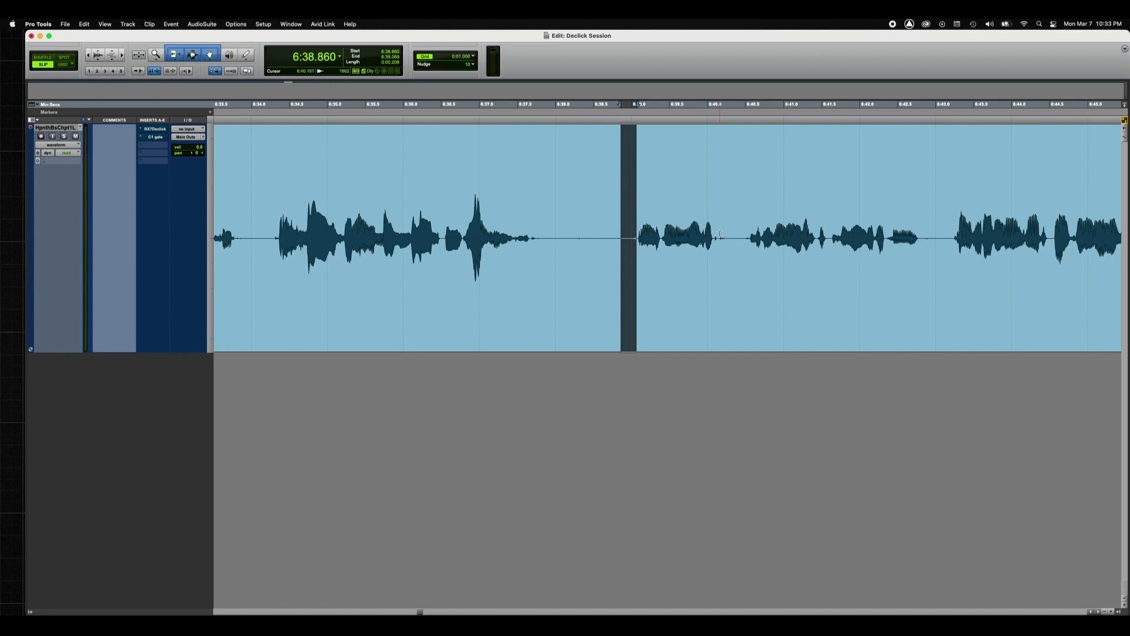
pyautogui.moveTo(718, 229); pyautogui.dragTo(736, 221)
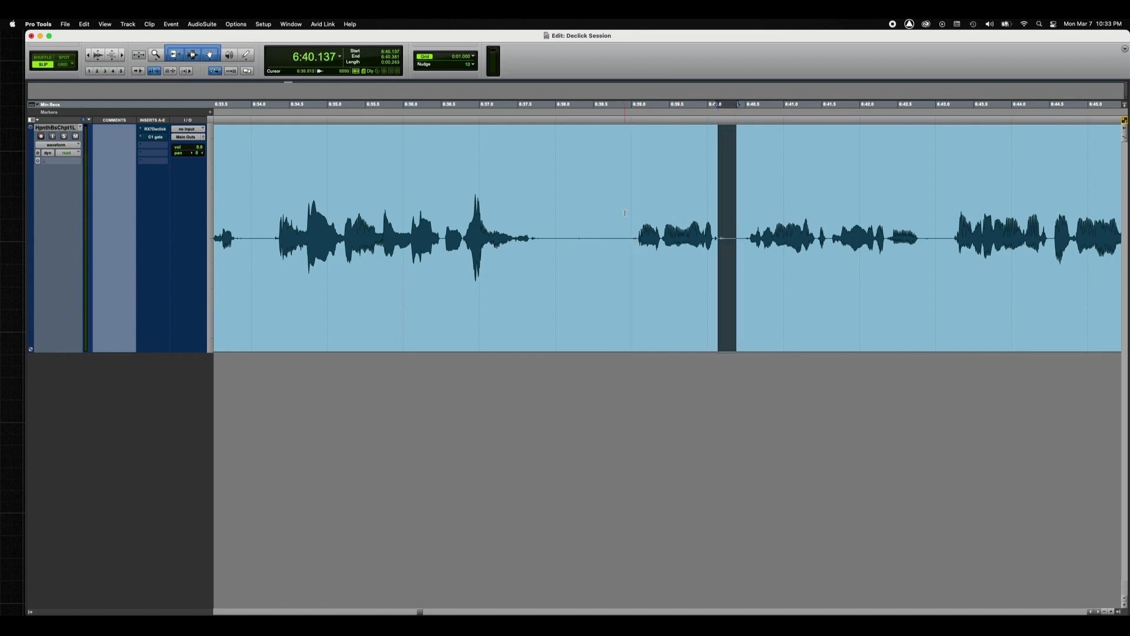
# Step: Audition the phrase from 6:38.675 and the pause leading into it from about 6:36.9
pyautogui.click(607, 211)
pyautogui.press('space')
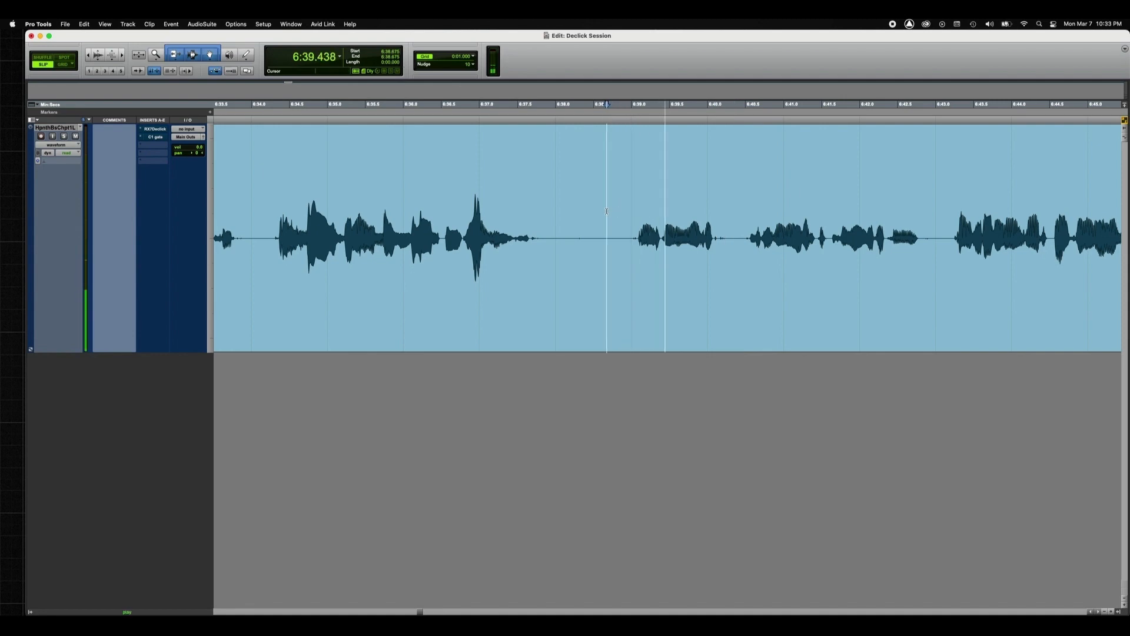
pyautogui.press('space')
pyautogui.click(475, 209)
pyautogui.press('space')
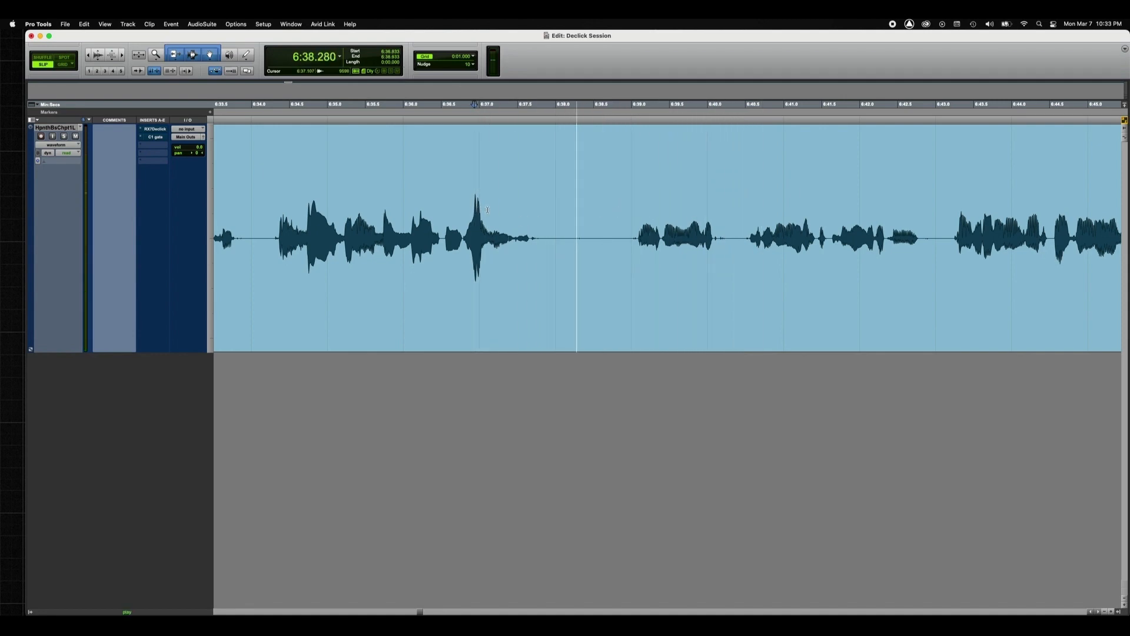
pyautogui.press('space')
# Step: Select the pause before the phrase, 6:38.619 to 6:39.087, and audition the breath and click in it
pyautogui.click(636, 222)
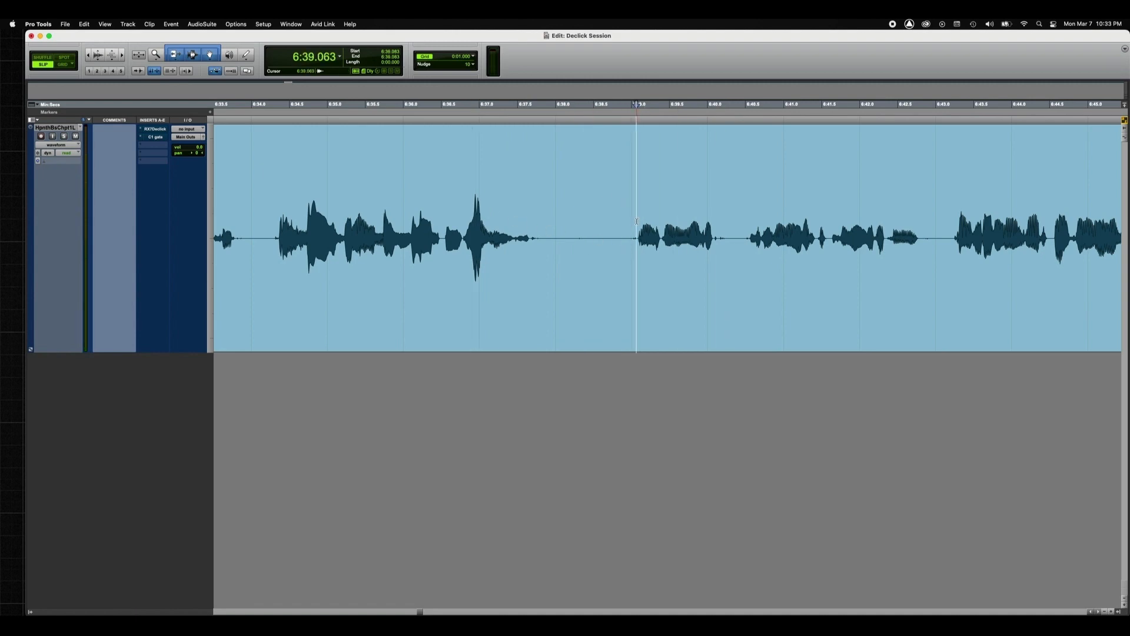
pyautogui.scroll(1, 637, 221)
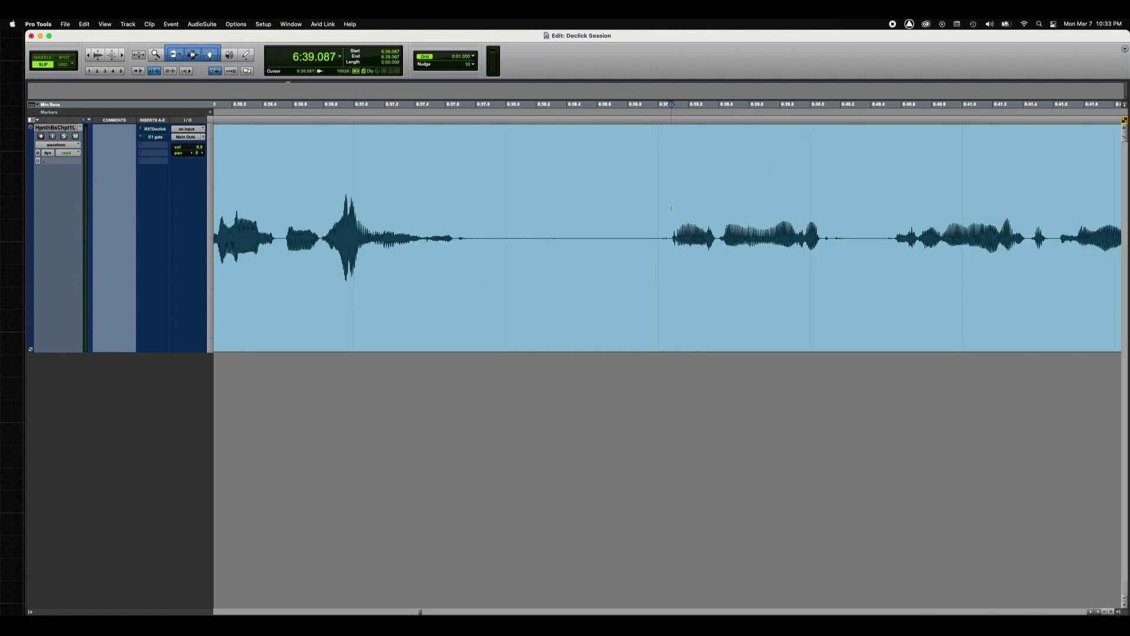
pyautogui.moveTo(671, 209); pyautogui.dragTo(601, 207)
pyautogui.press('space')
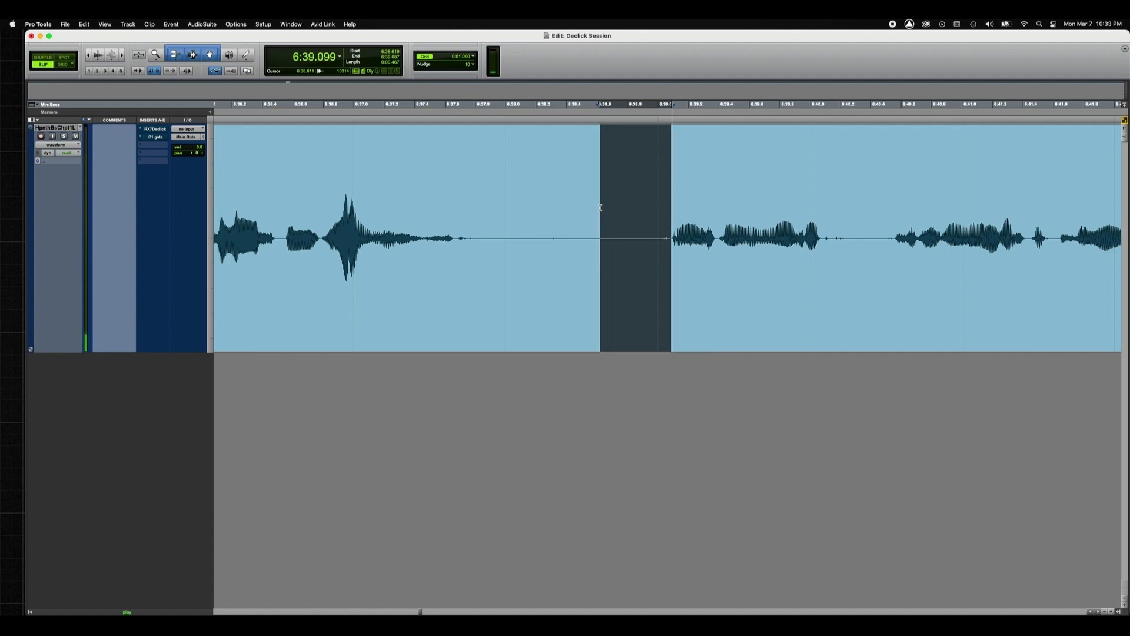
pyautogui.click(734, 264)
pyautogui.click(665, 228)
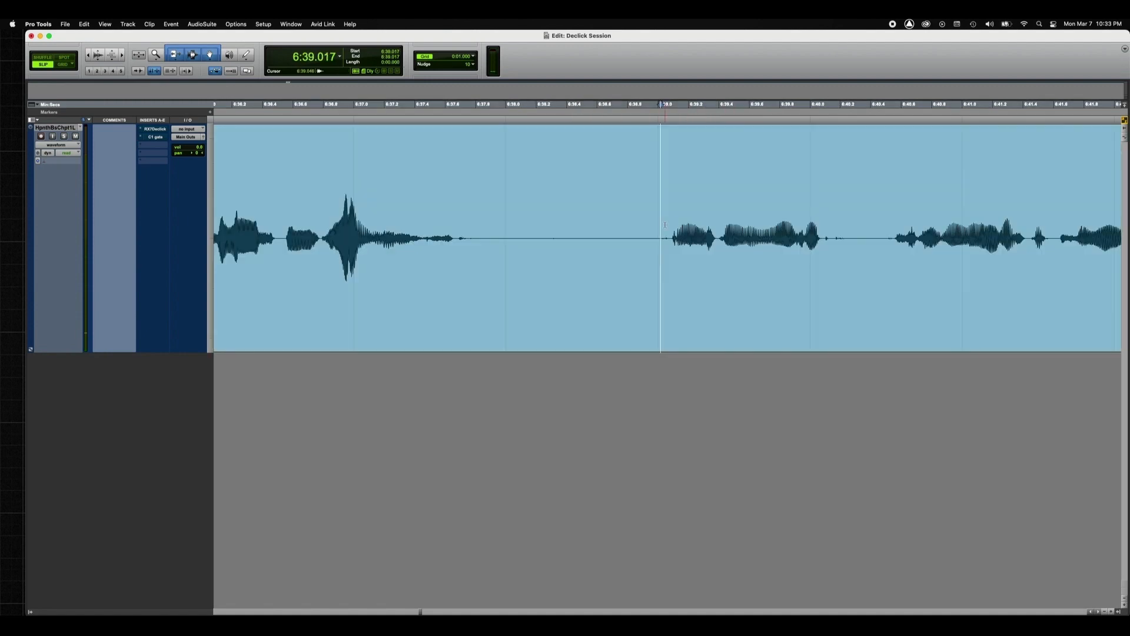
# Step: Compare the phrase from 6:38.794 to 6:40.402 without and with De-click, leaving the RX 7 De-click insert active
pyautogui.moveTo(831, 219); pyautogui.dragTo(882, 215)
pyautogui.press('space')
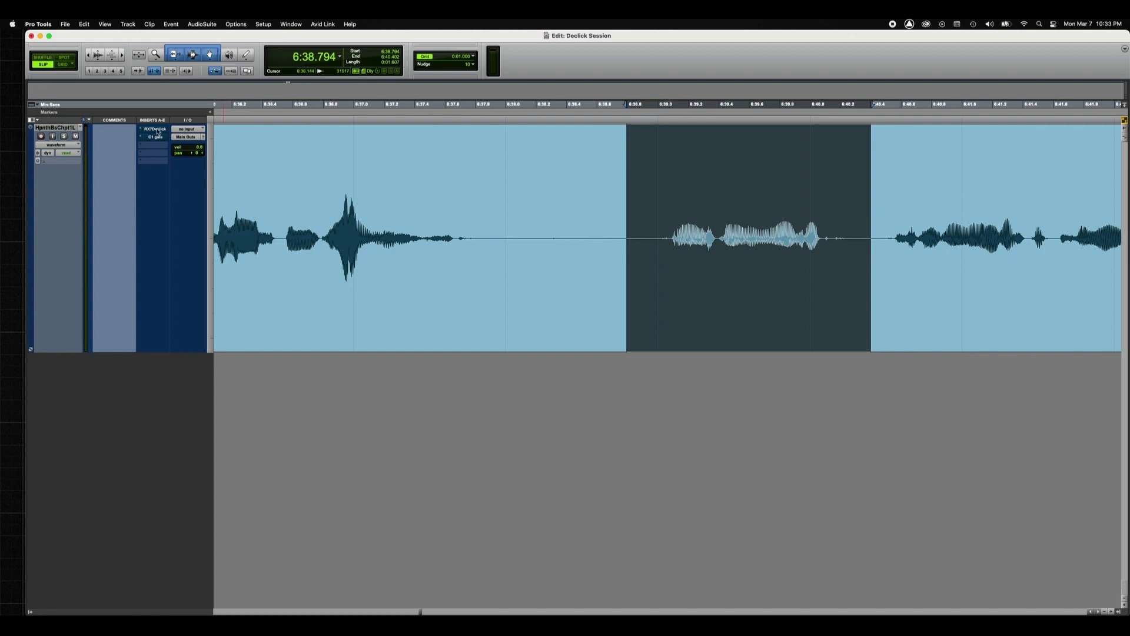
pyautogui.click(158, 132)
pyautogui.press('space')
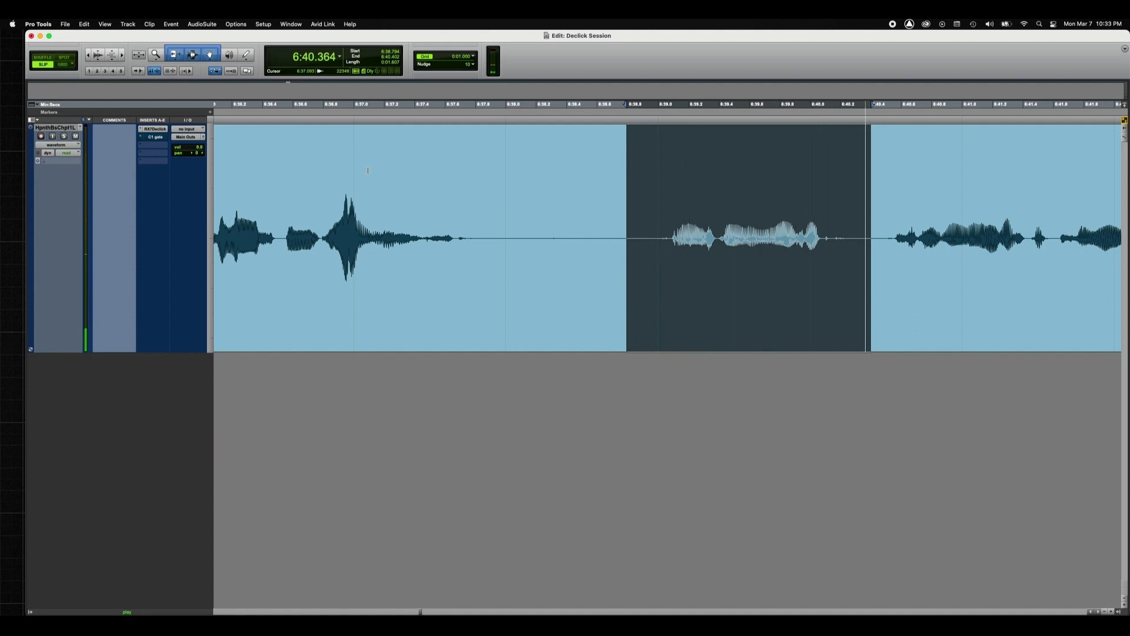
pyautogui.press('space')
pyautogui.click(634, 221)
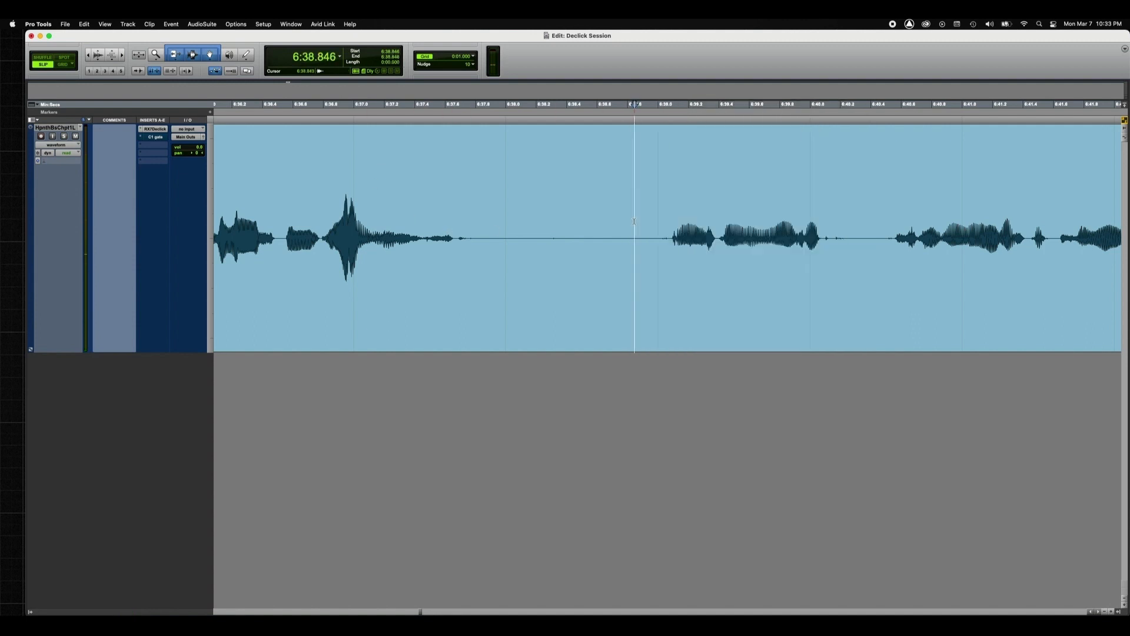
# Step: Mark the gaps around the phrase and the phrase itself, review the De-click settings, and close the plug-in window
pyautogui.moveTo(834, 221); pyautogui.dragTo(871, 217)
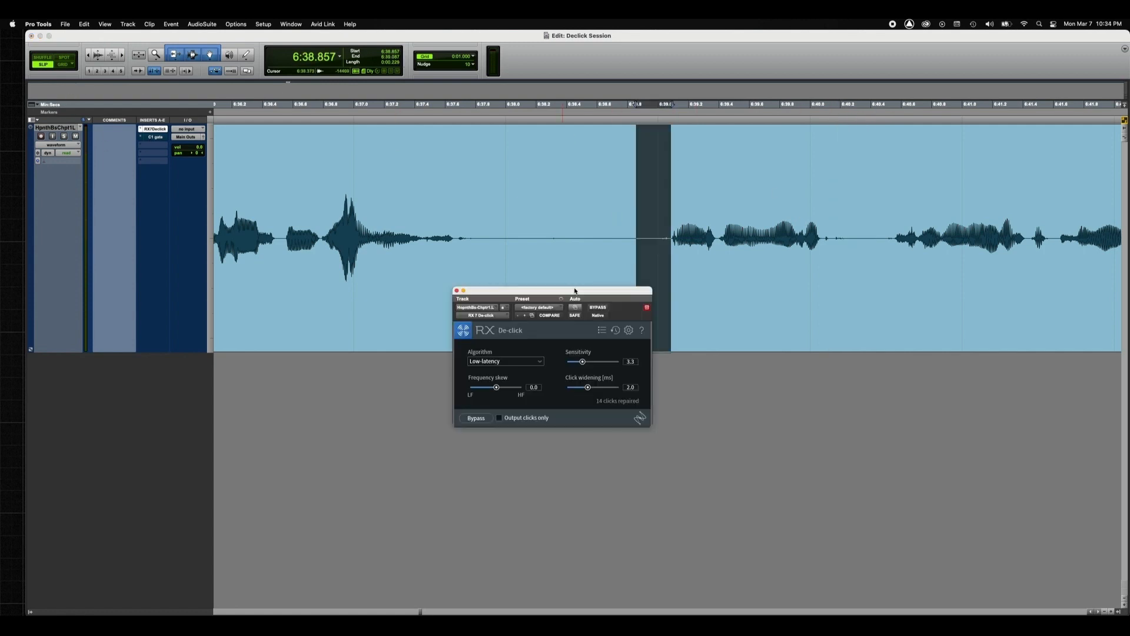
pyautogui.moveTo(575, 290); pyautogui.dragTo(527, 275)
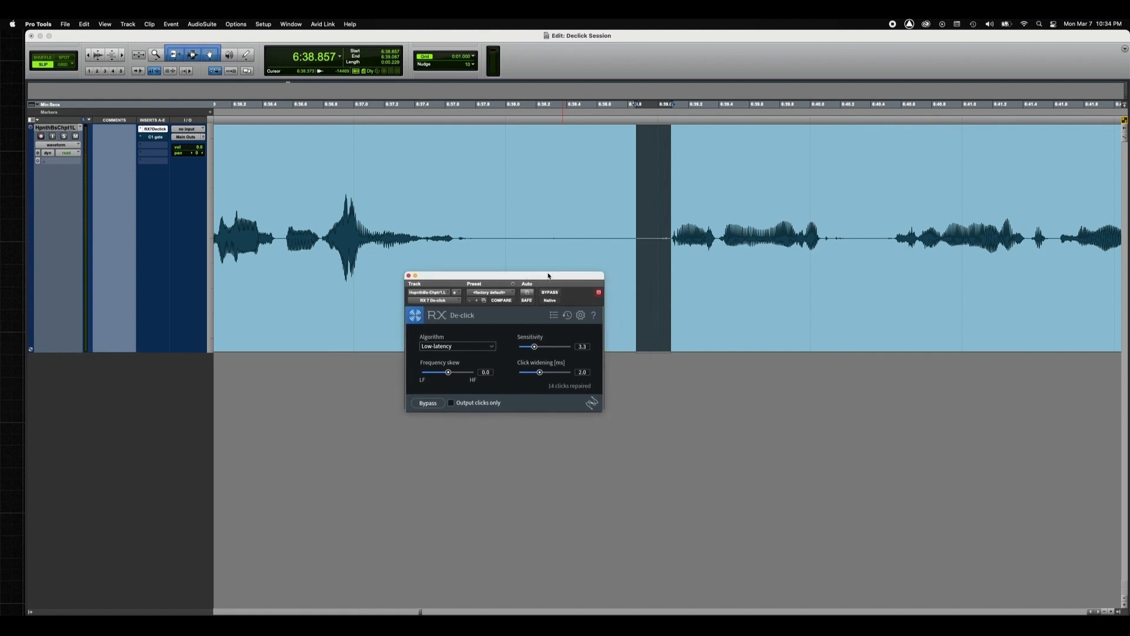
pyautogui.click(686, 218)
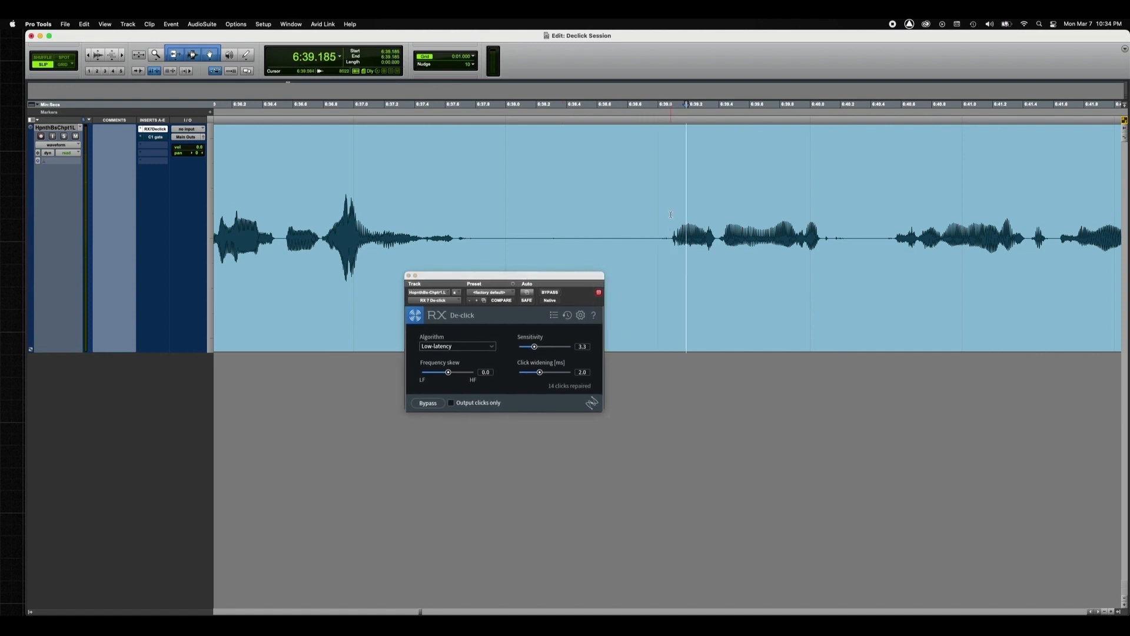
pyautogui.moveTo(671, 215); pyautogui.dragTo(824, 199)
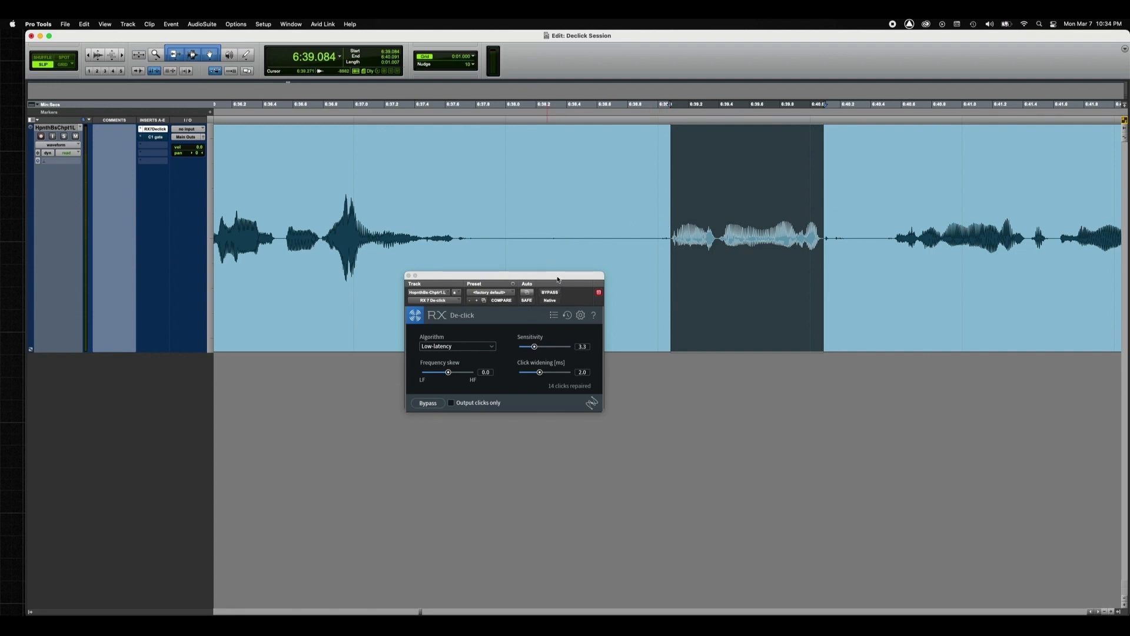
pyautogui.moveTo(557, 279); pyautogui.dragTo(550, 277)
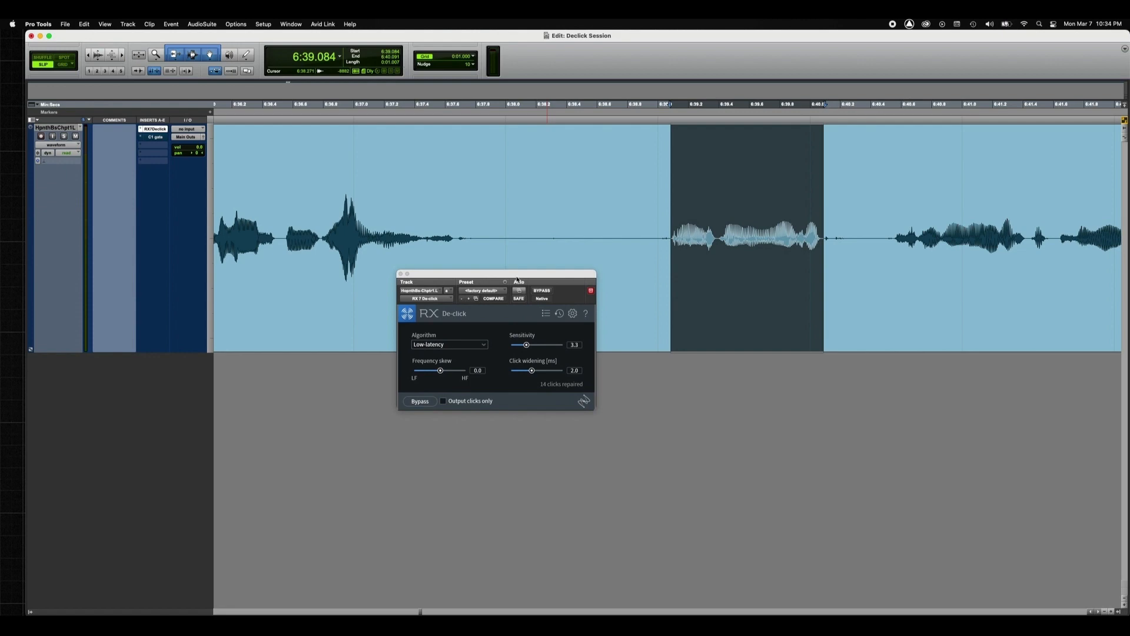
pyautogui.click(400, 274)
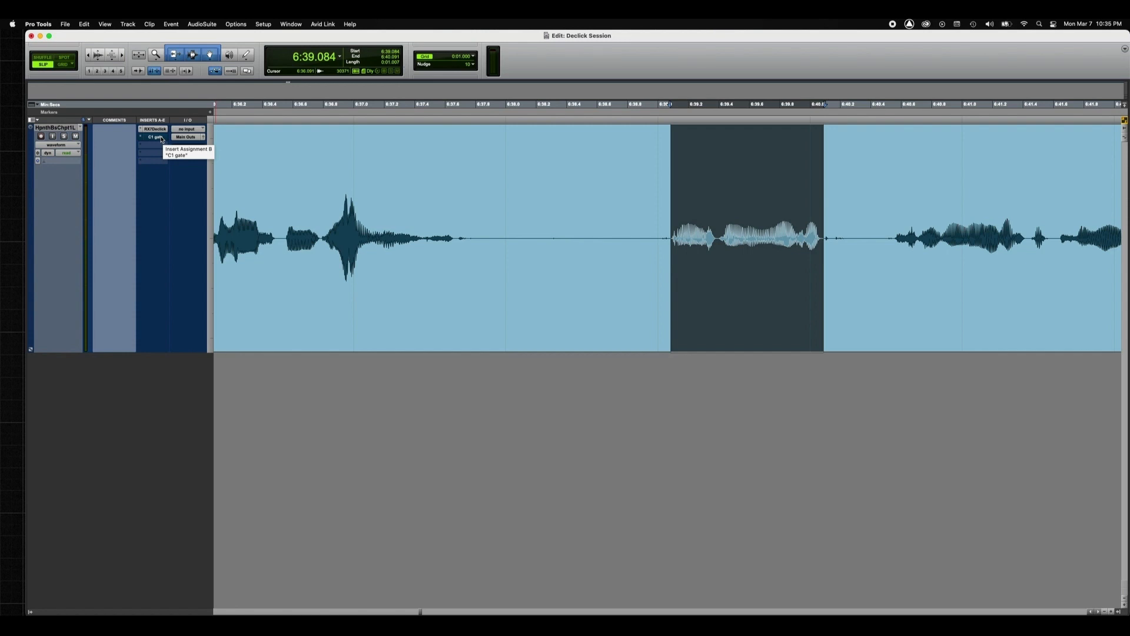
# Step: Place the playback position at 6:38.123, open the C1 gate insert and take it out of bypass
pyautogui.click(524, 236)
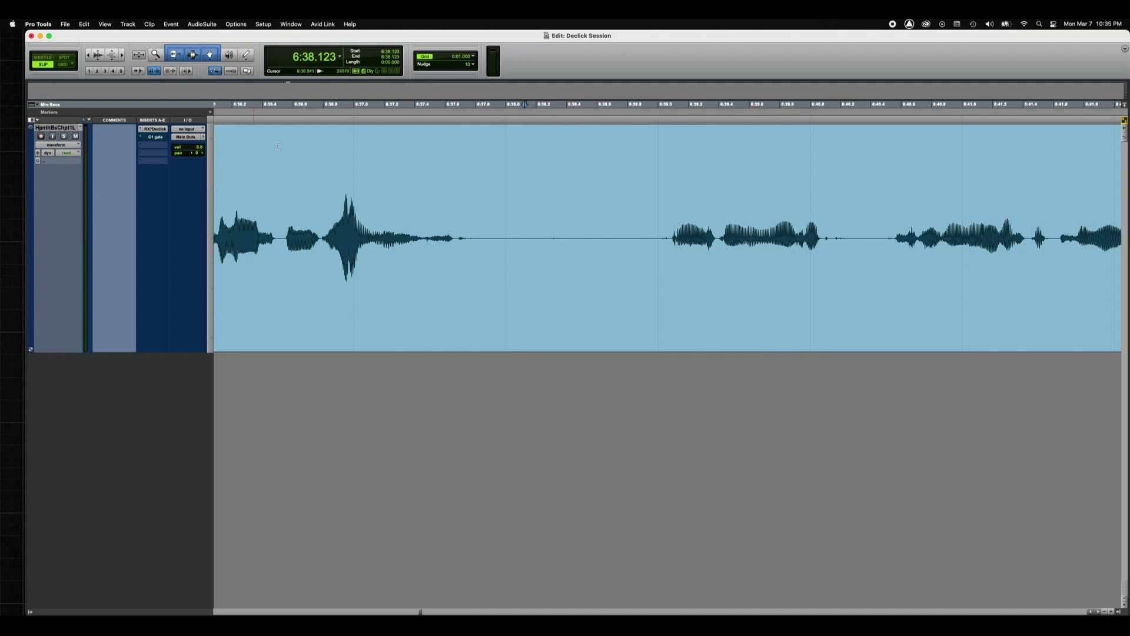
pyautogui.click(157, 138)
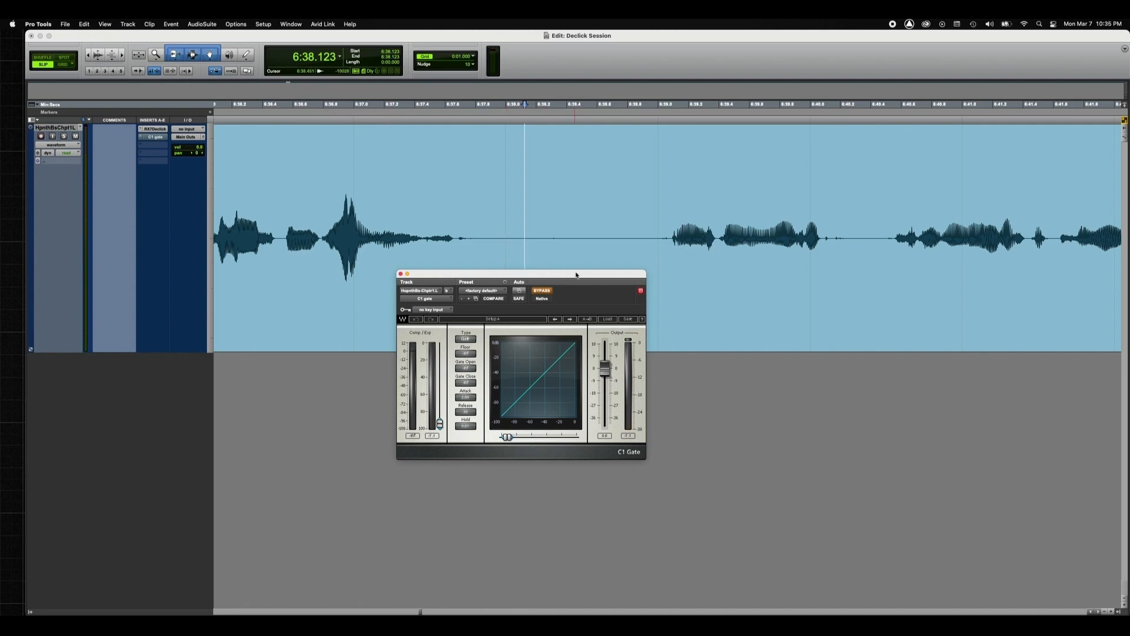
pyautogui.moveTo(566, 285); pyautogui.dragTo(546, 299)
pyautogui.click(528, 306)
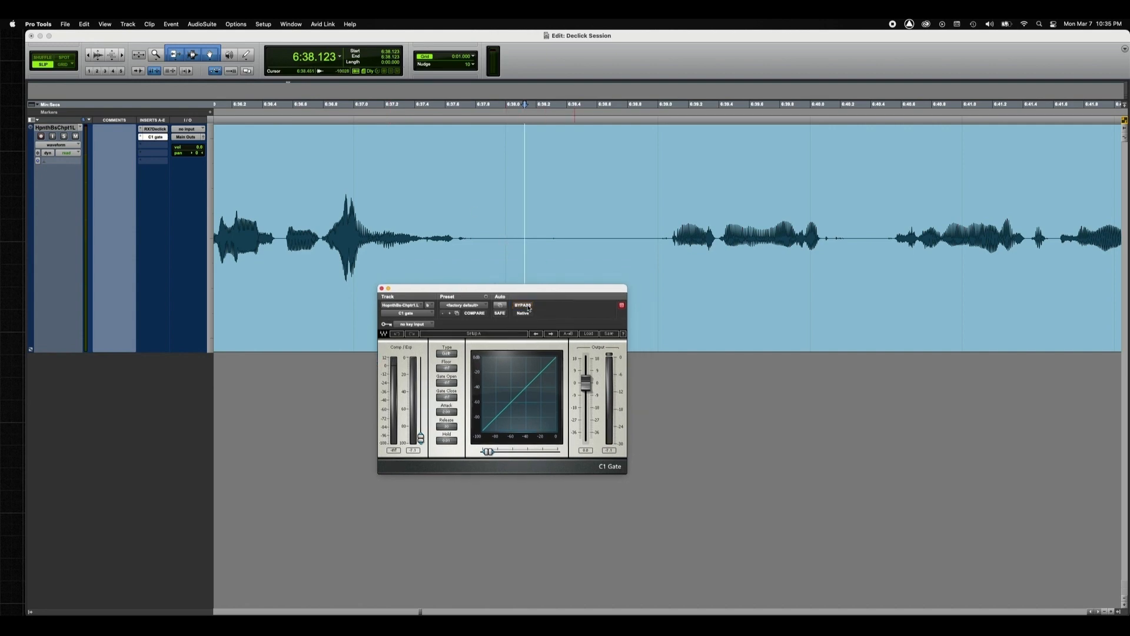
pyautogui.moveTo(557, 294); pyautogui.dragTo(547, 314)
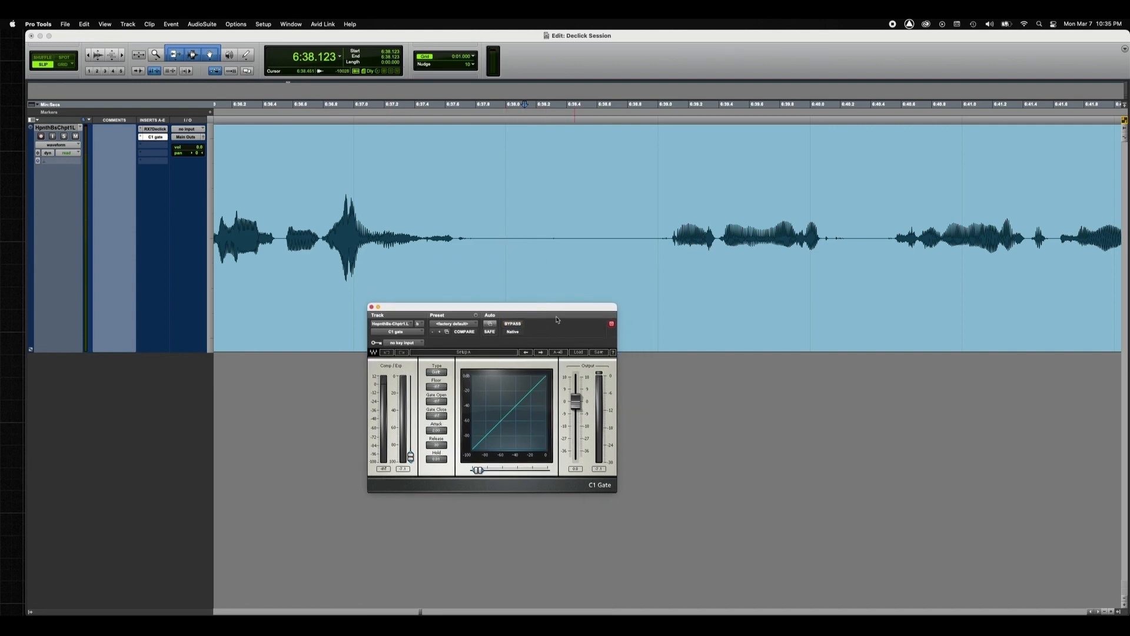
# Step: Load the "Perfect voiceover gate" factory preset in C1 Gate and move its window clear of the waveform
pyautogui.click(584, 354)
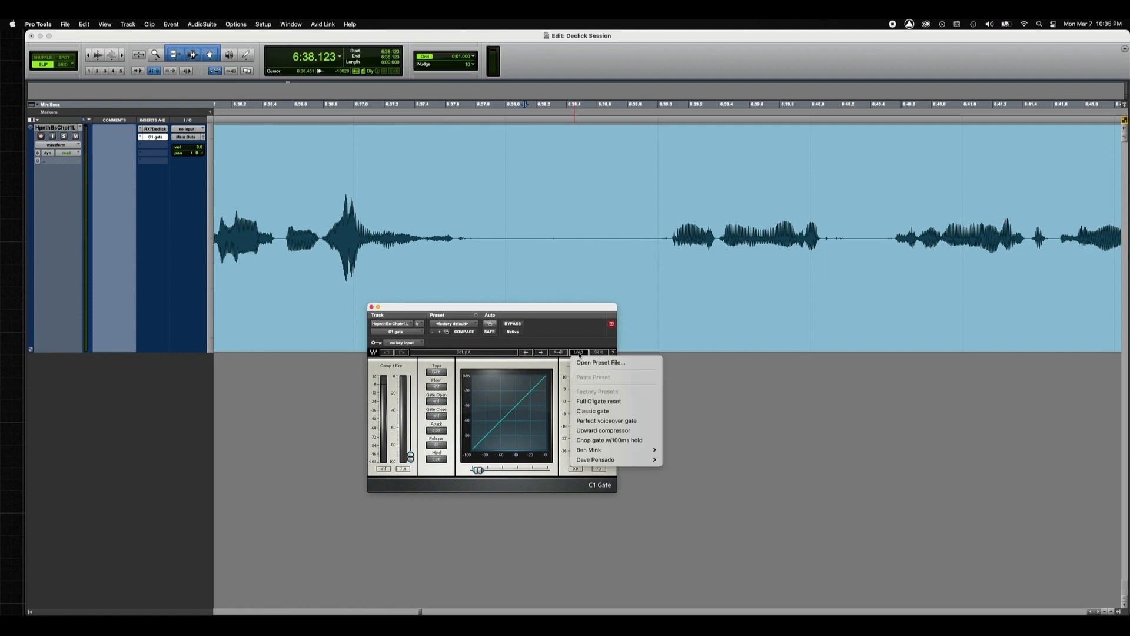
pyautogui.click(613, 421)
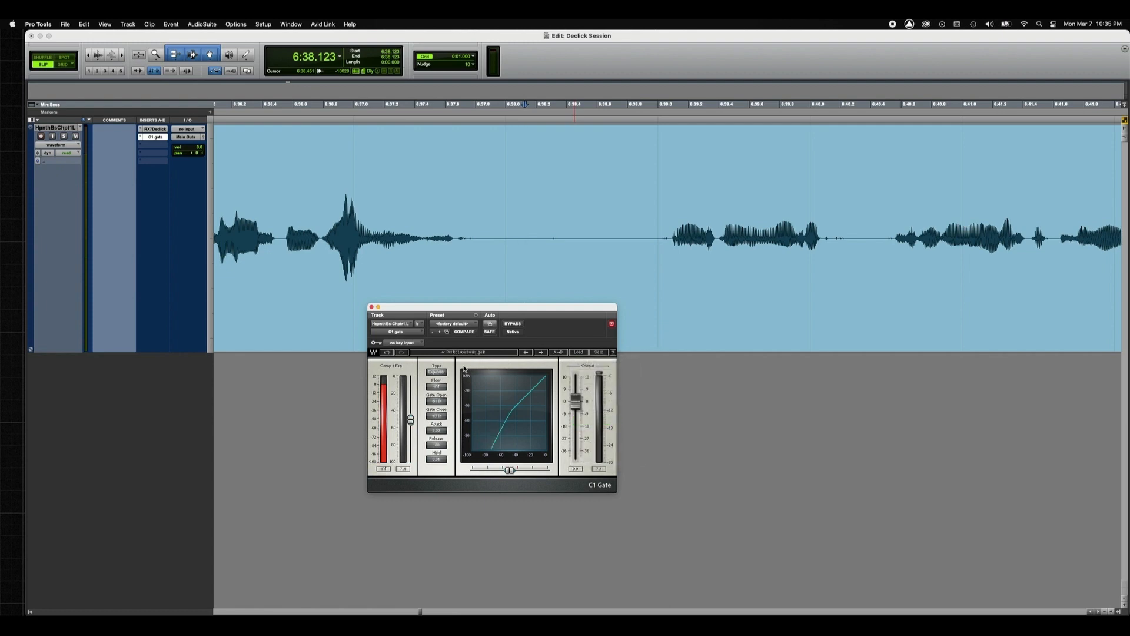
pyautogui.click(439, 374)
pyautogui.click(439, 374)
pyautogui.moveTo(560, 307); pyautogui.dragTo(645, 344)
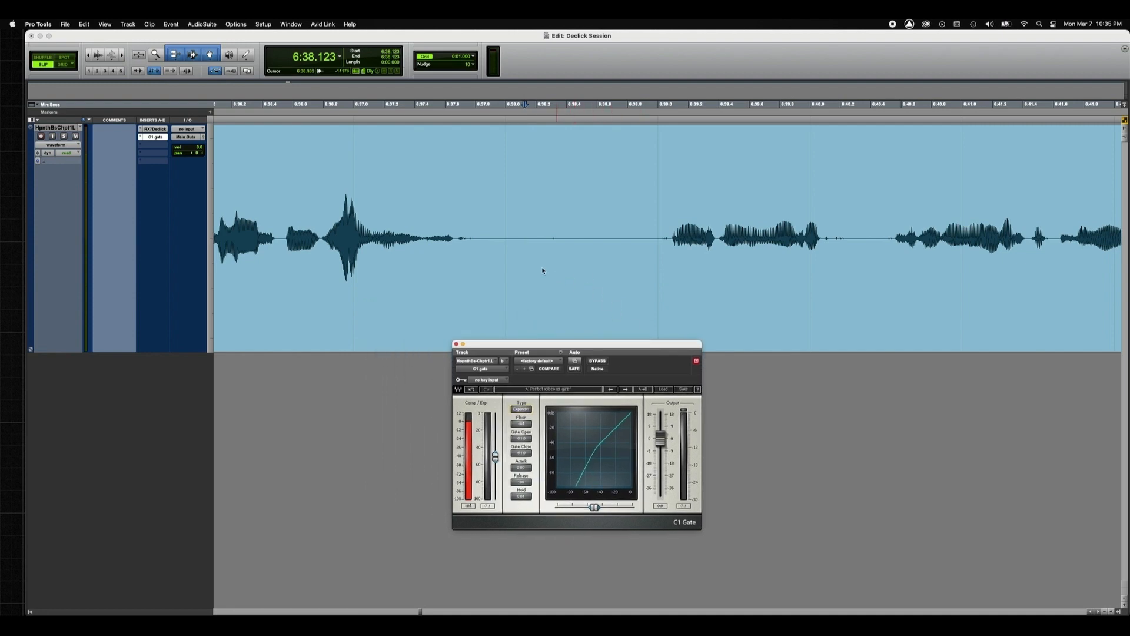
# Step: Select the quiet gap from 6:37.836 to 6:38.976 and enlarge the waveform's displayed height to inspect its noise
pyautogui.click(465, 241)
pyautogui.moveTo(481, 239); pyautogui.dragTo(655, 216)
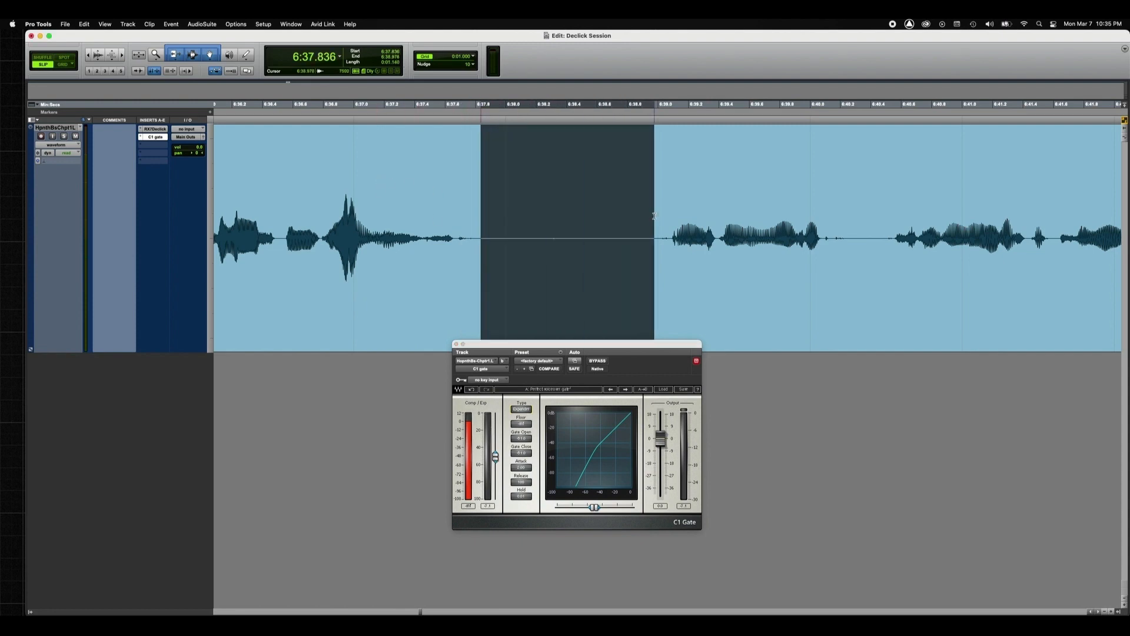
pyautogui.click(98, 55)
pyautogui.click(98, 55)
pyautogui.moveTo(98, 55); pyautogui.dragTo(103, 21)
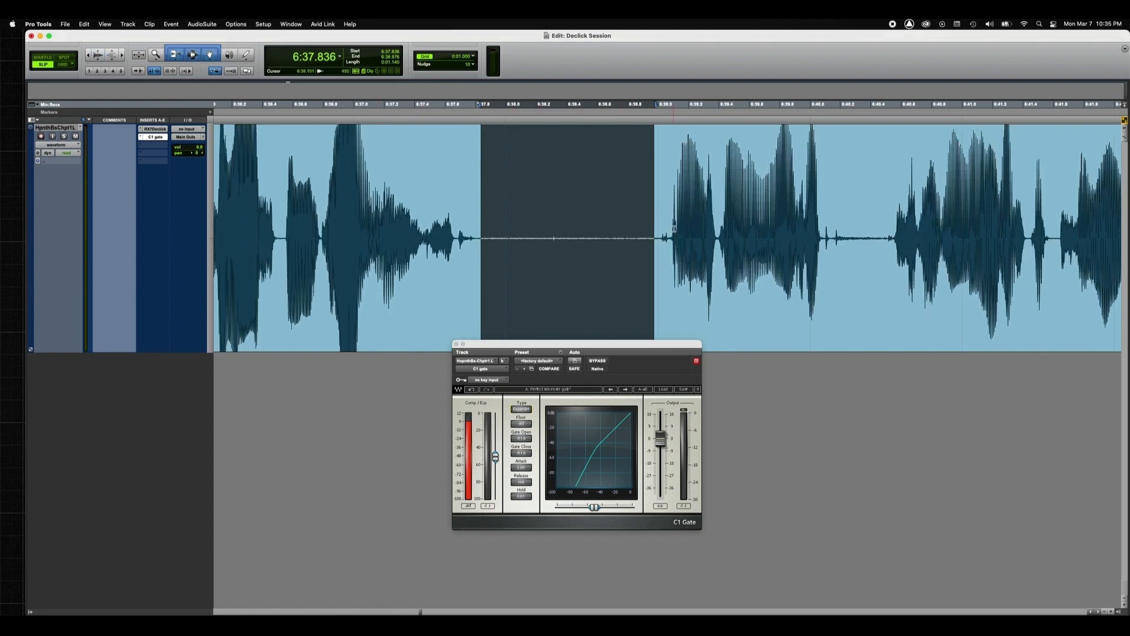
# Step: Mark the clicks just before and after the phrase on the enlarged waveform, and reduce the displayed waveform height
pyautogui.moveTo(669, 230); pyautogui.dragTo(658, 230)
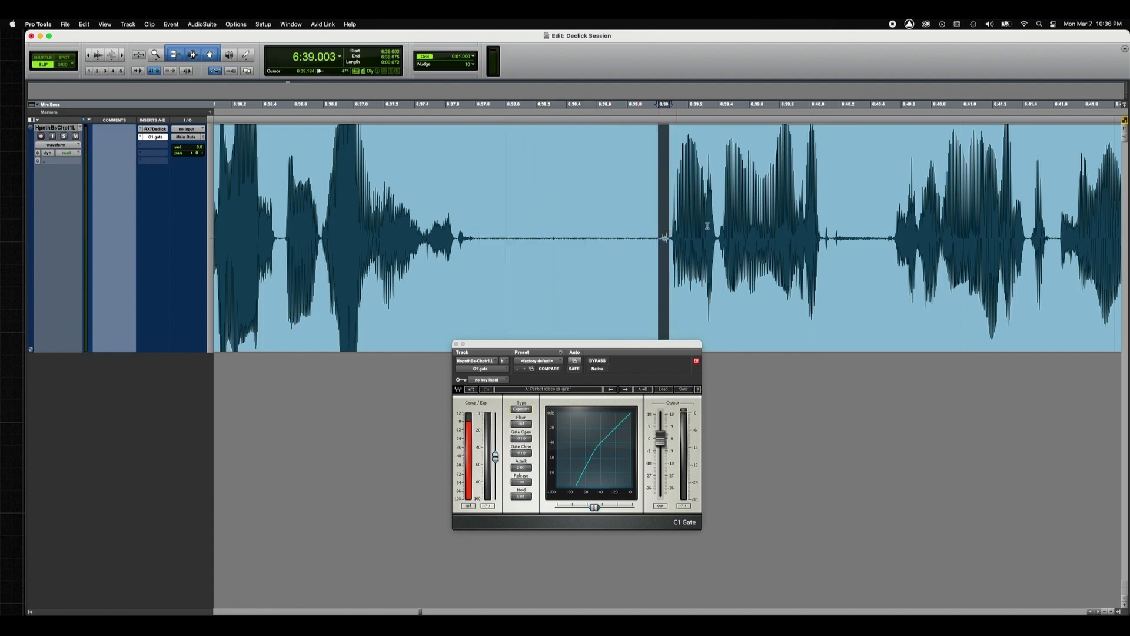
pyautogui.moveTo(832, 228); pyautogui.dragTo(871, 220)
pyautogui.moveTo(670, 230); pyautogui.dragTo(640, 229)
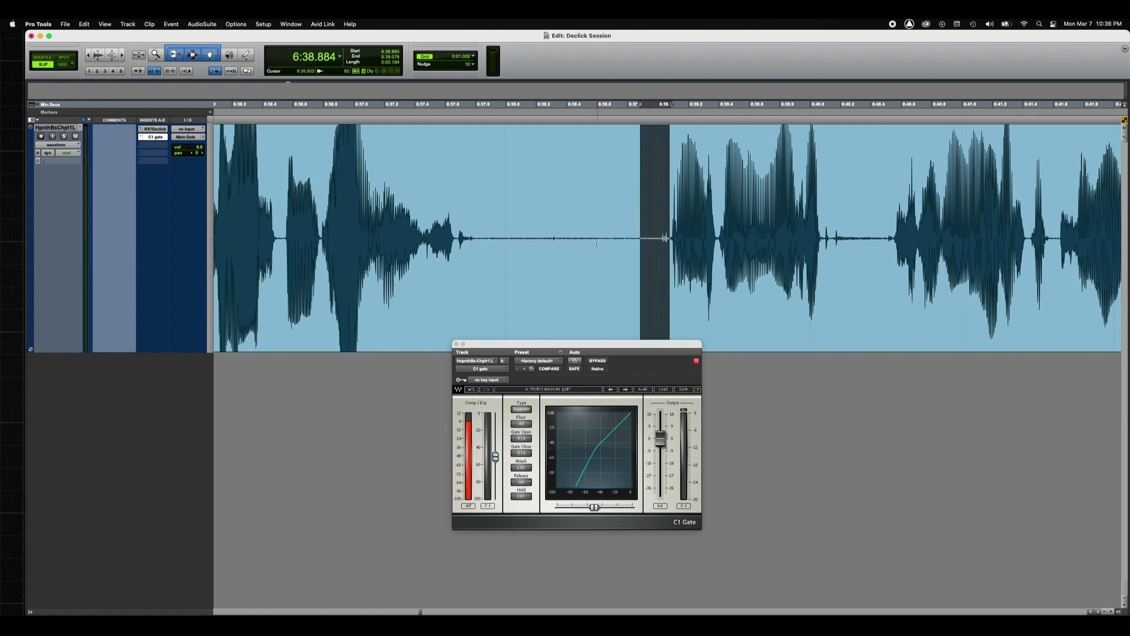
pyautogui.click(98, 55)
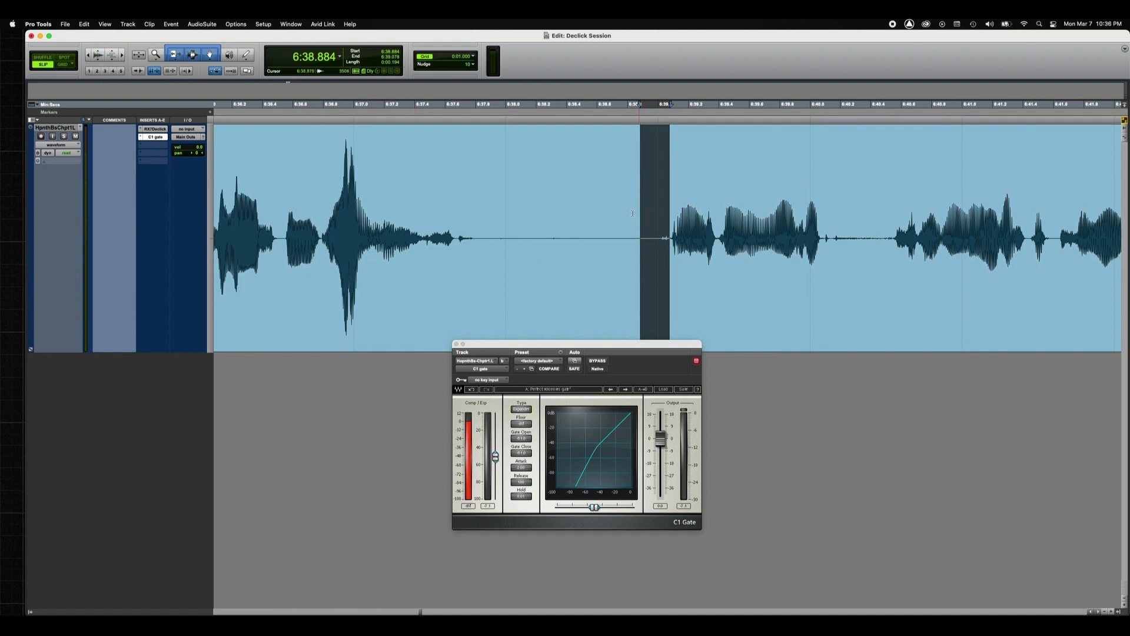
# Step: Mark the quiet gap and the clicks around the phrase, and audition 6:38.738 to 6:39.084 through the gate
pyautogui.moveTo(601, 192); pyautogui.dragTo(477, 193)
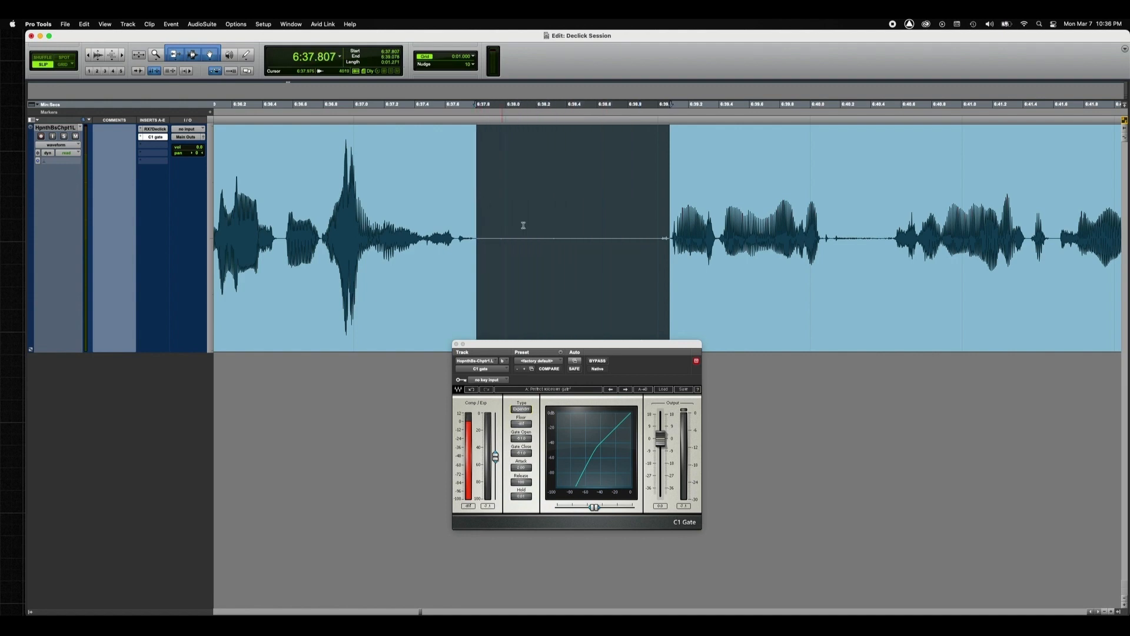
pyautogui.moveTo(669, 228); pyautogui.dragTo(658, 228)
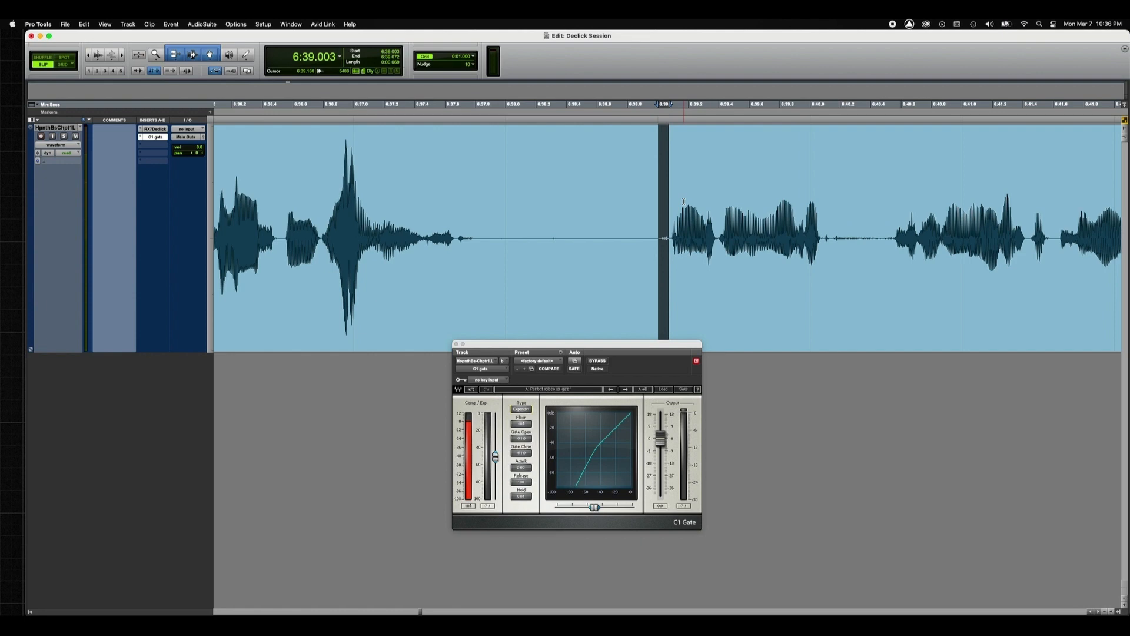
pyautogui.moveTo(834, 232); pyautogui.dragTo(882, 235)
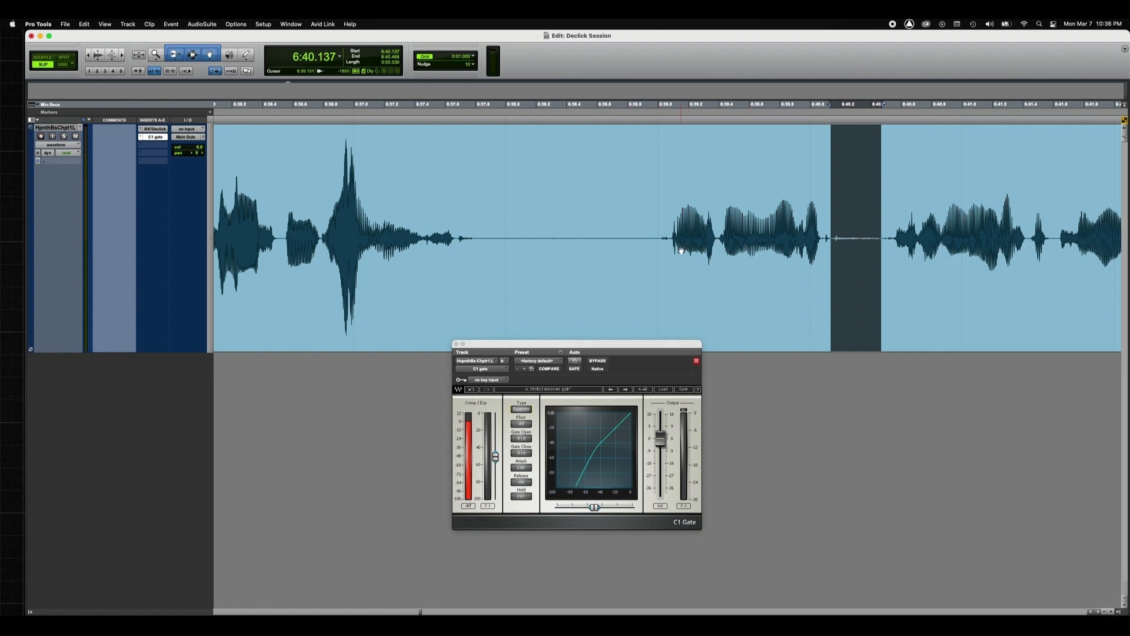
pyautogui.moveTo(671, 236); pyautogui.dragTo(618, 232)
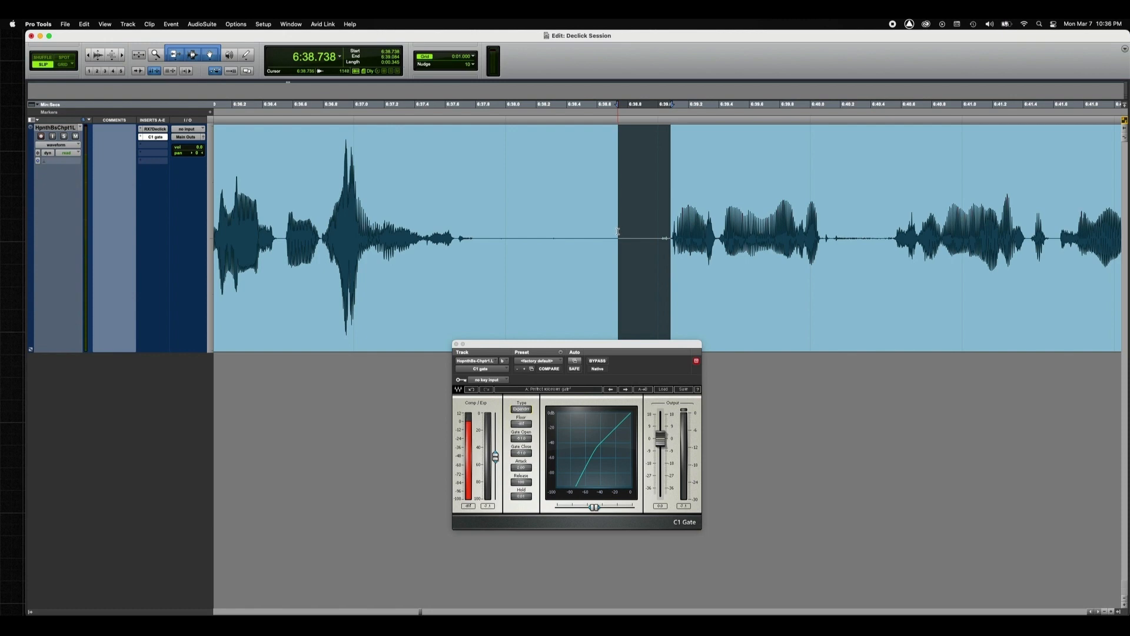
pyautogui.press('space')
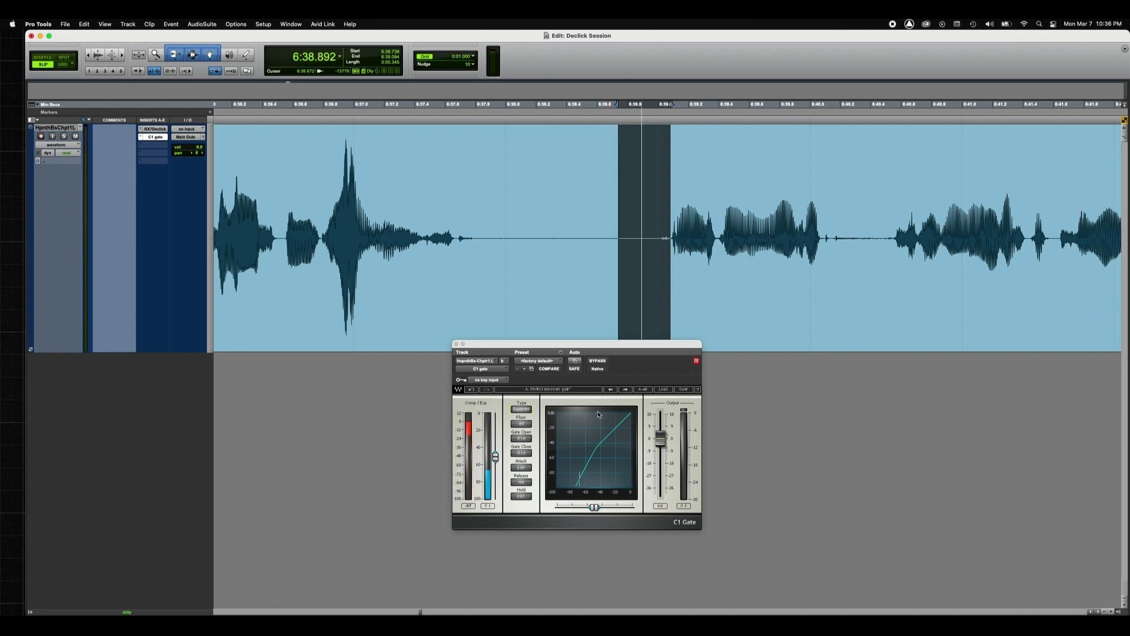
# Step: Replay the selected gap before the phrase from 6:38.738 to watch how the gate reacts to its click
pyautogui.press('space')
pyautogui.press('space')
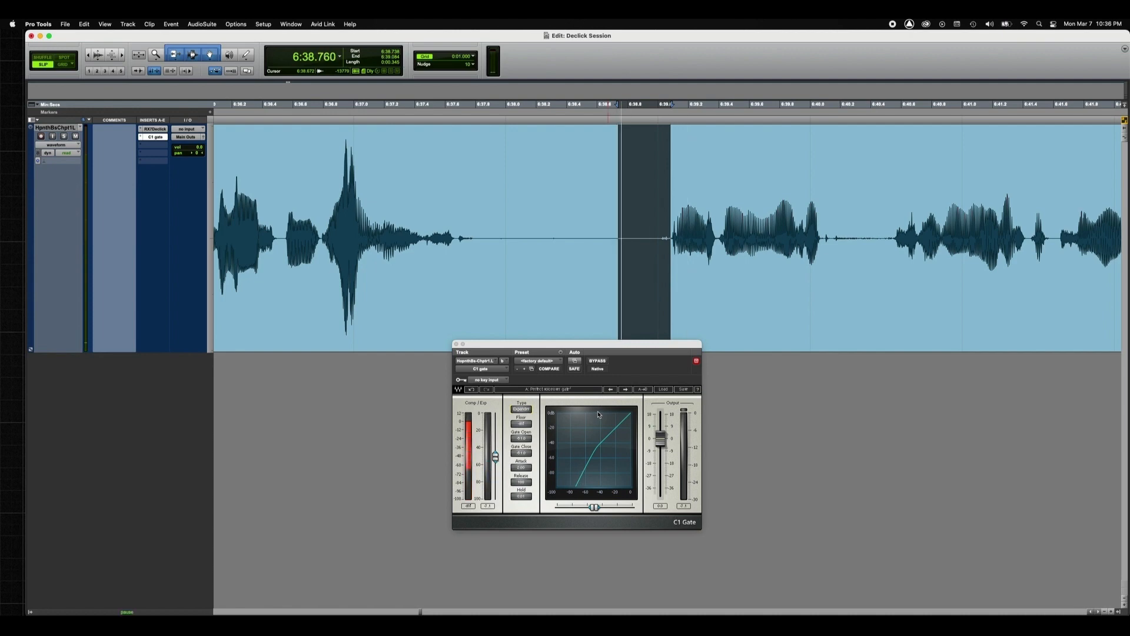
pyautogui.press('space')
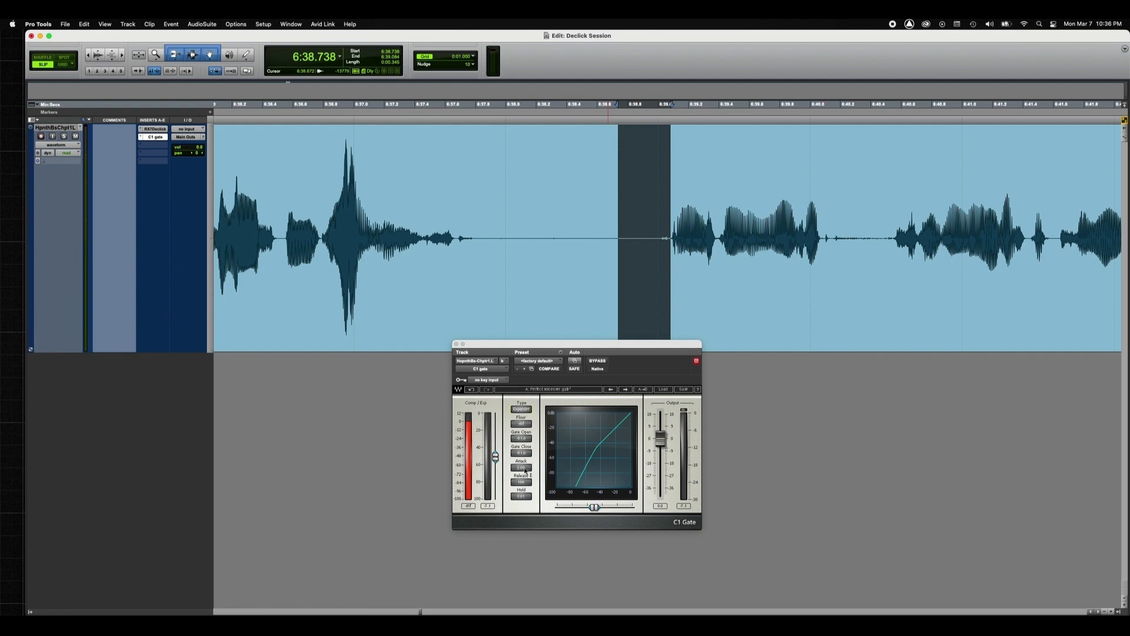
# Step: Shorten the C1 Gate attack time and audition the start of the phrase from 6:38.881
pyautogui.moveTo(526, 471); pyautogui.dragTo(526, 483)
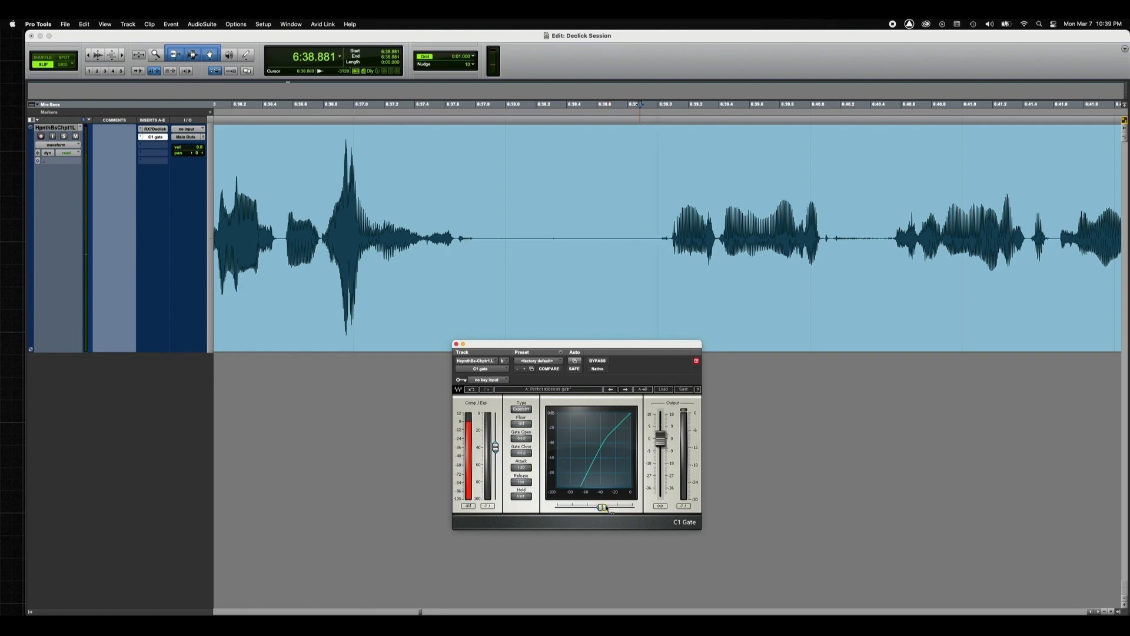
pyautogui.press('space')
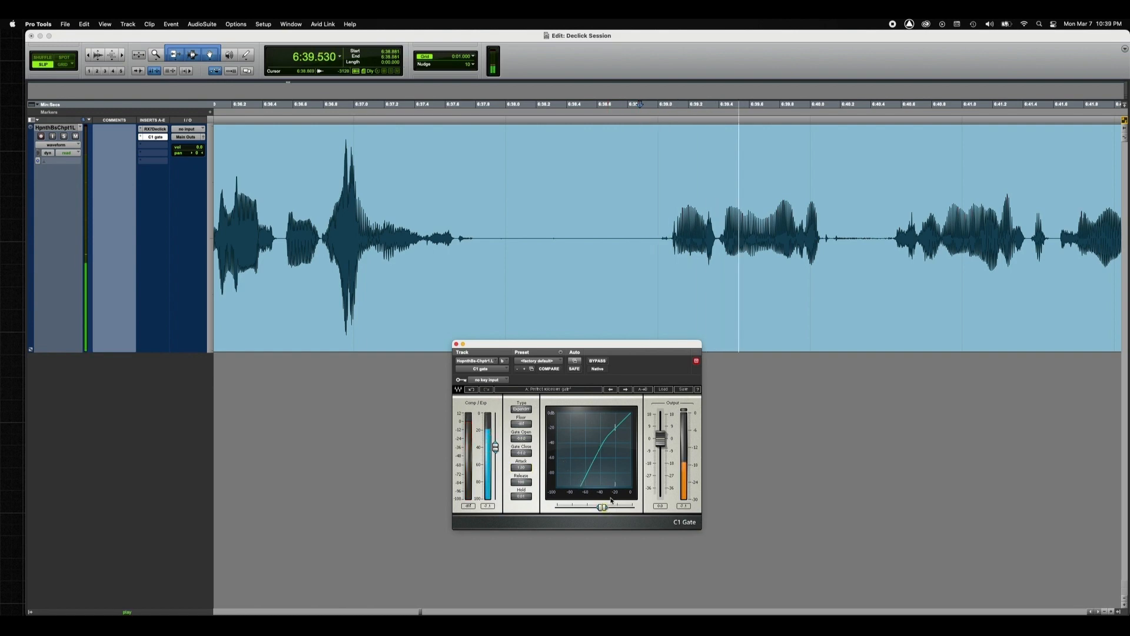
pyautogui.press('space')
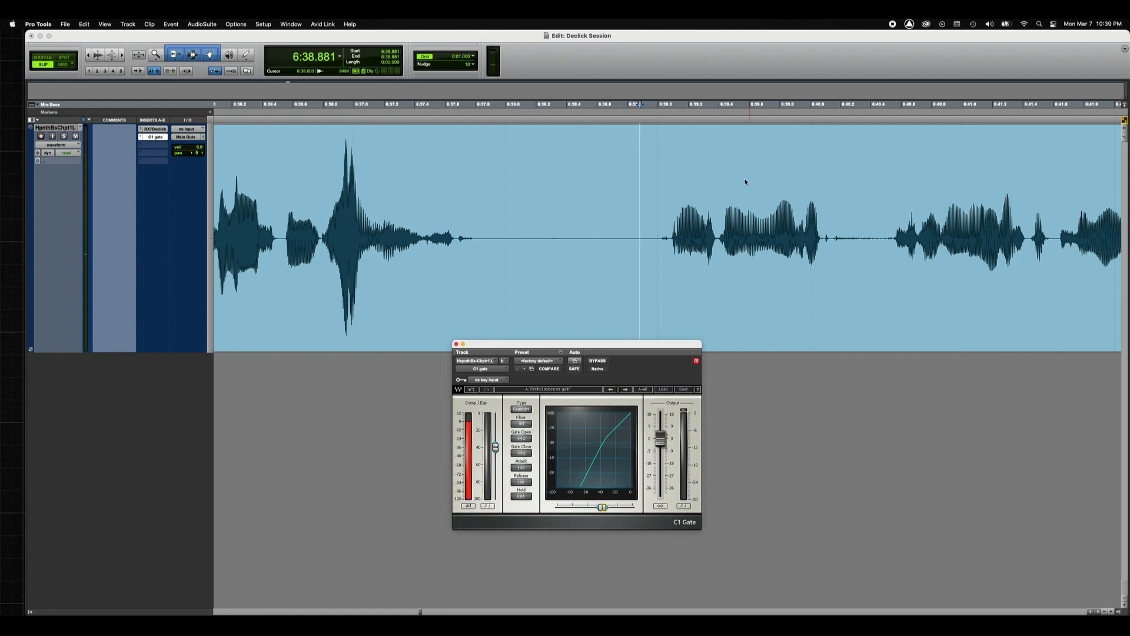
# Step: Mark the click before the phrase from 6:38.947 to 6:39.072, and the phrase's ending starting at 6:39.911
pyautogui.moveTo(670, 235); pyautogui.dragTo(650, 233)
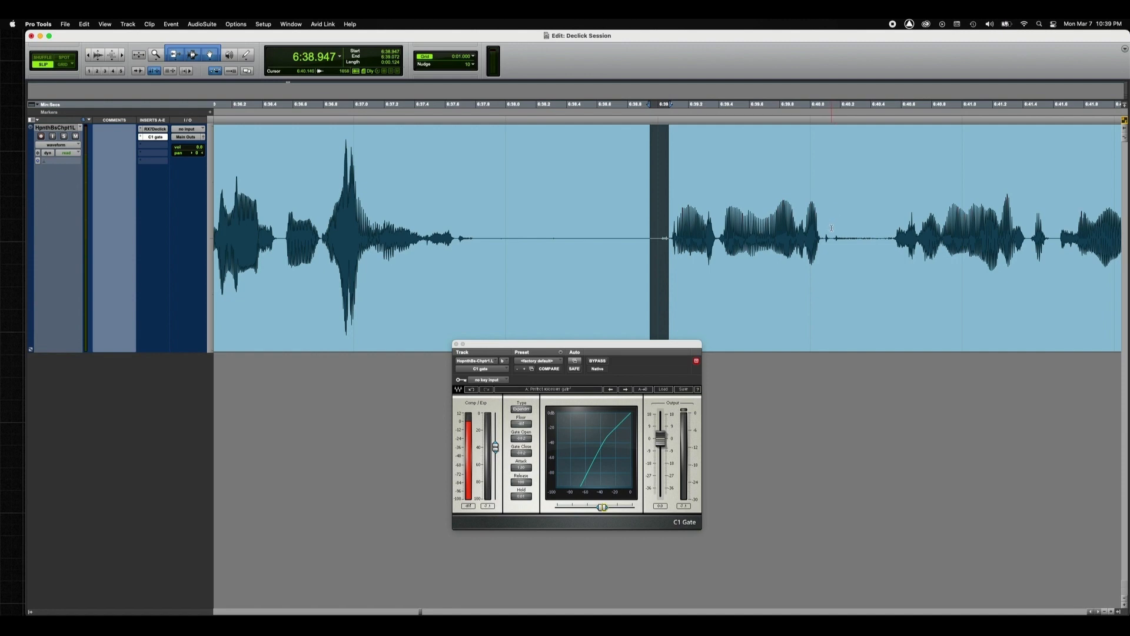
pyautogui.moveTo(834, 227); pyautogui.dragTo(796, 228)
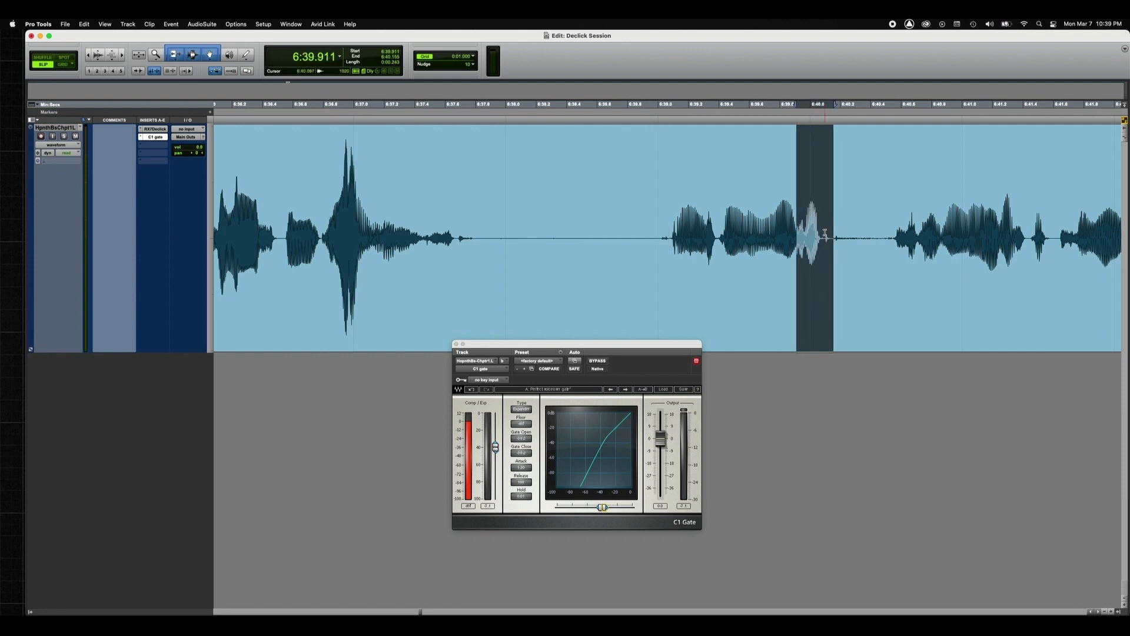